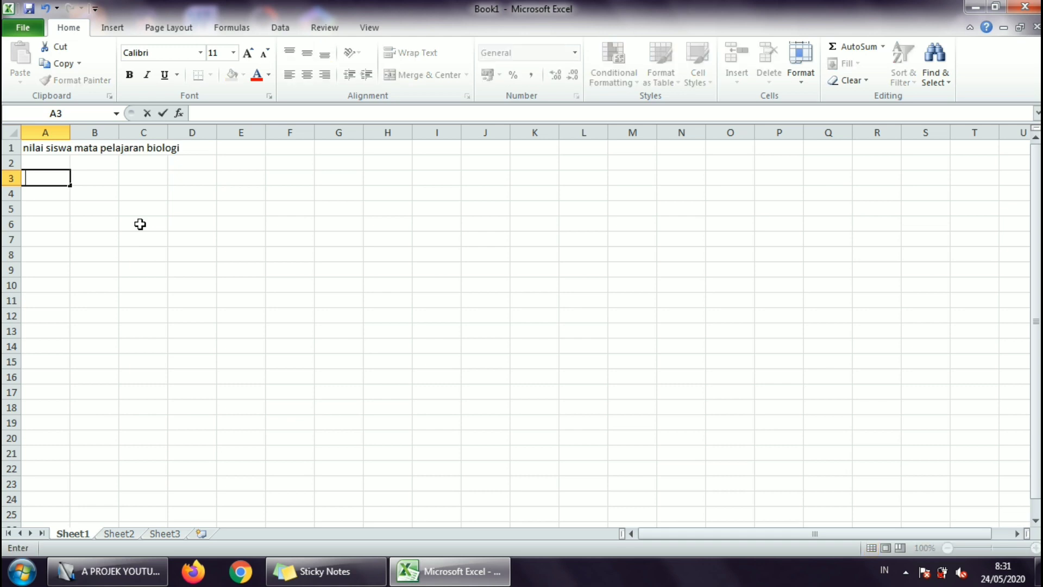
Enter the table headings No, Nama and Nilai in cells A3 to C3.
type("no")
key("BackSpace")
key("BackSpace")
type("No")
key("Tab")
type("Nama")
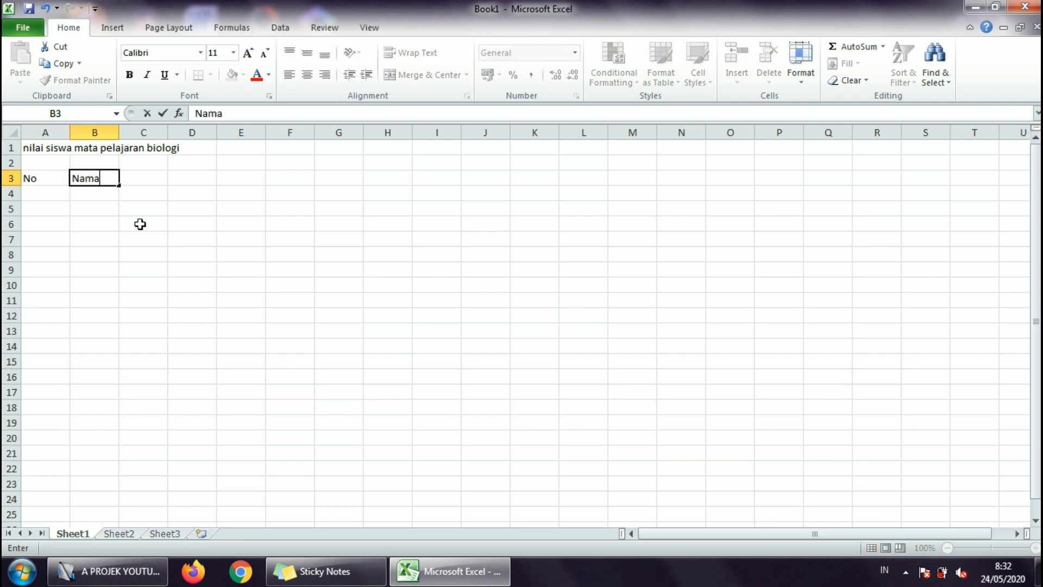
key("Tab")
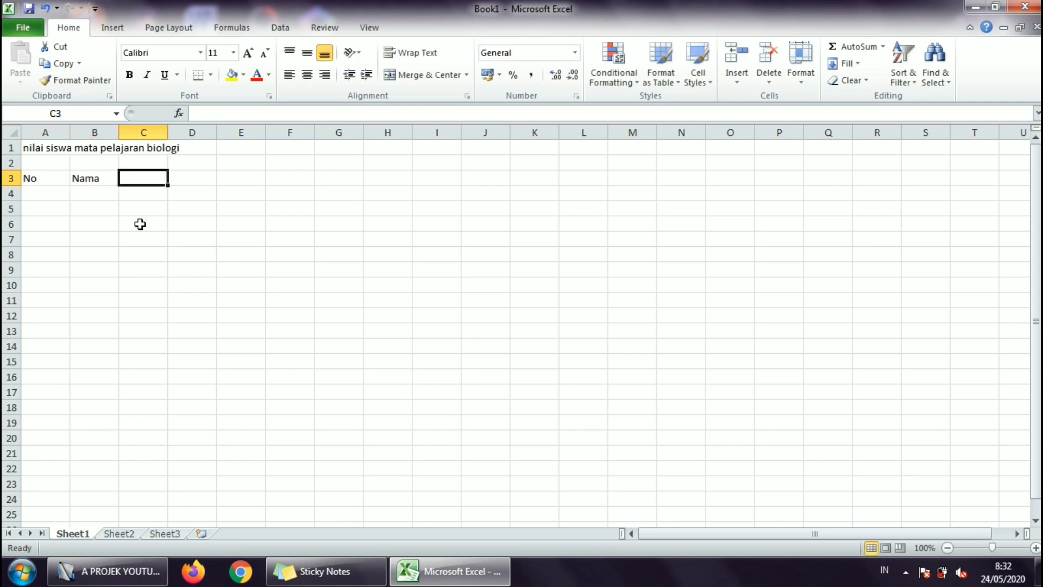
type("Nilai")
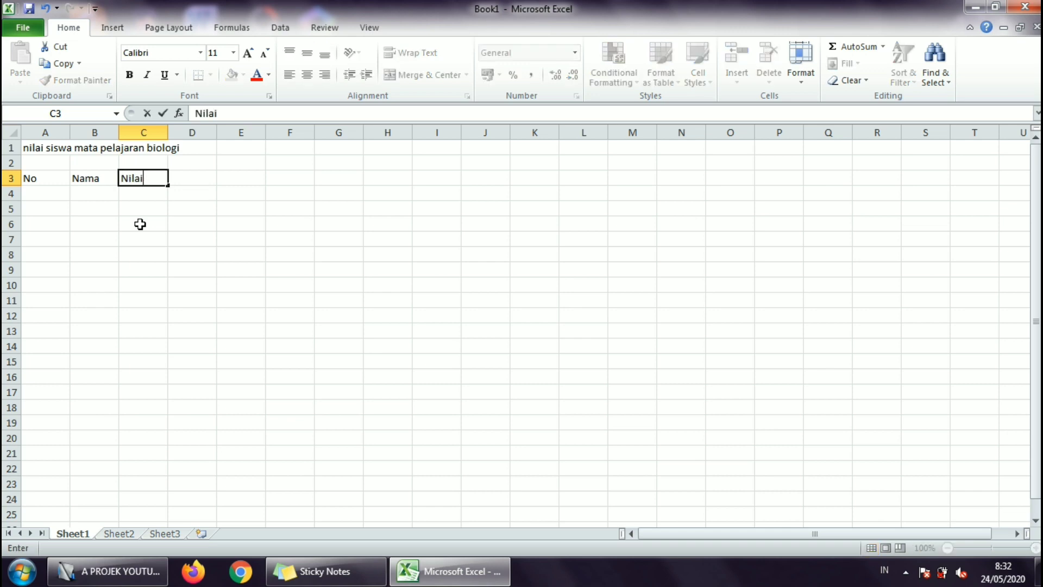
key("Return")
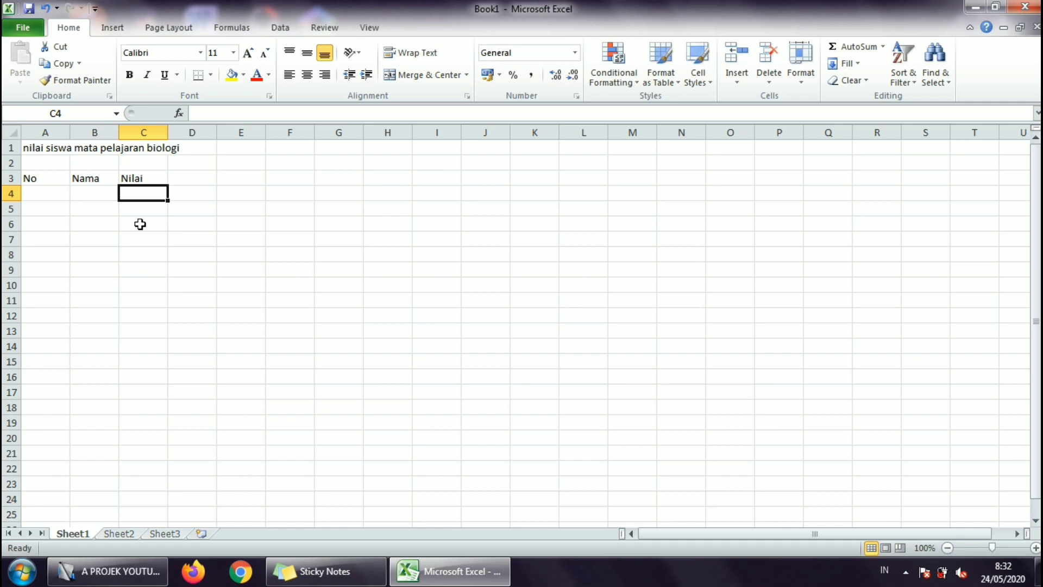
Enter the subheadings UH 1, UH 2 and UH 3 in cells C4 to E4, starting beneath Nilai.
type("UH")
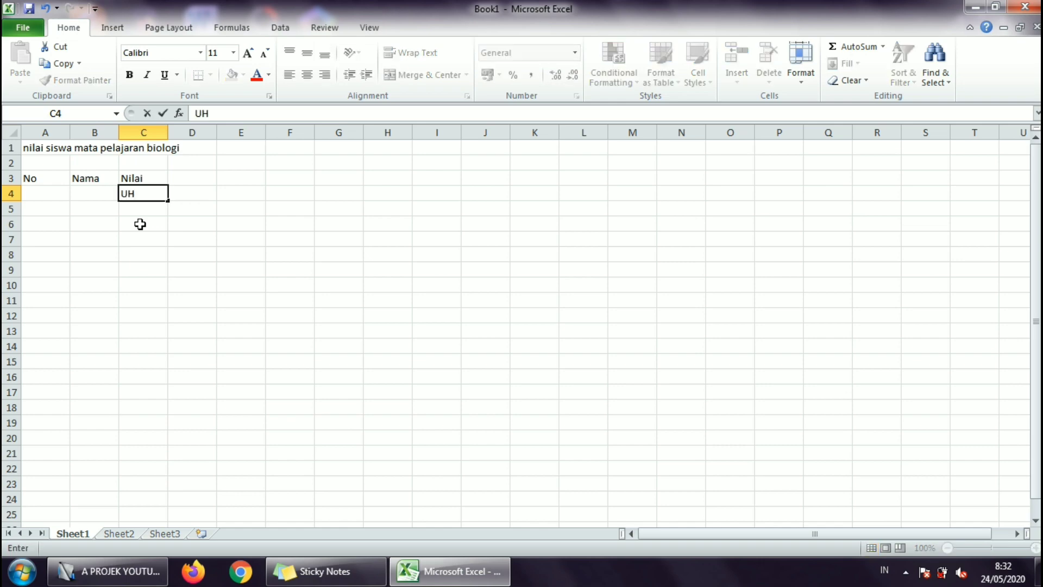
type("1 1")
key("Tab")
type("U")
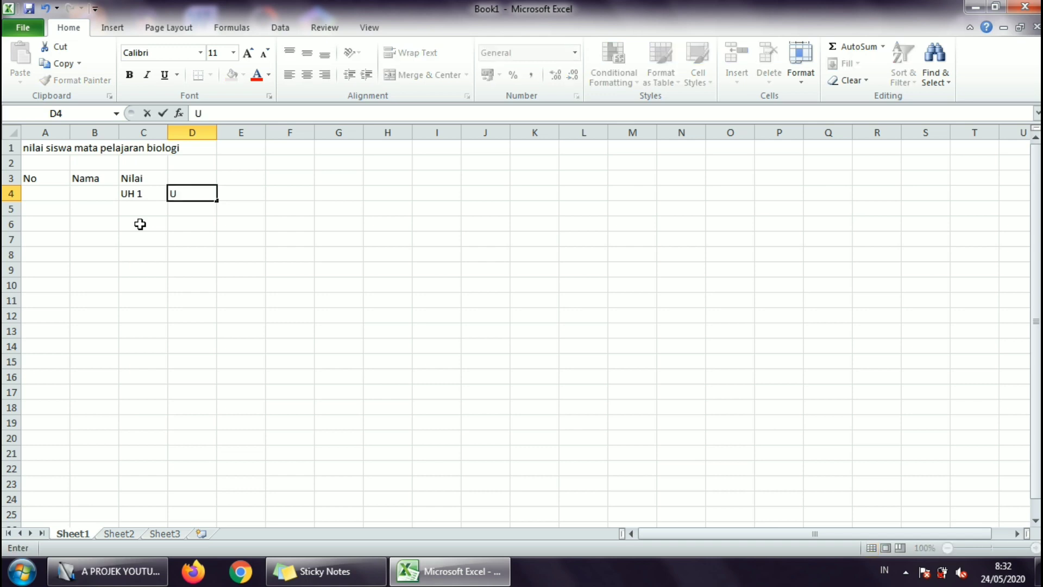
type("h")
key("BackSpace")
type("H 2")
key("Tab")
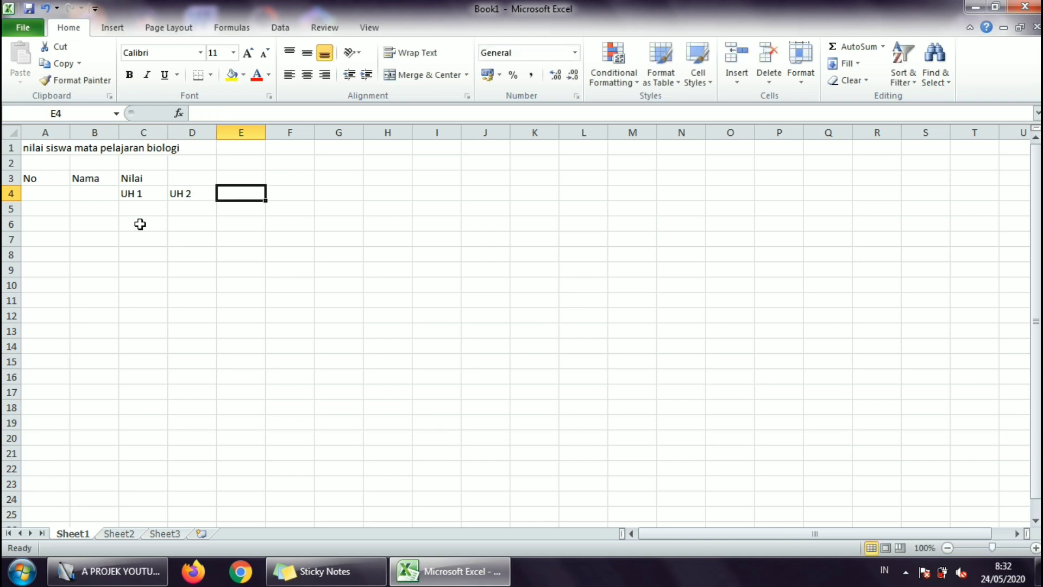
type("UH ")
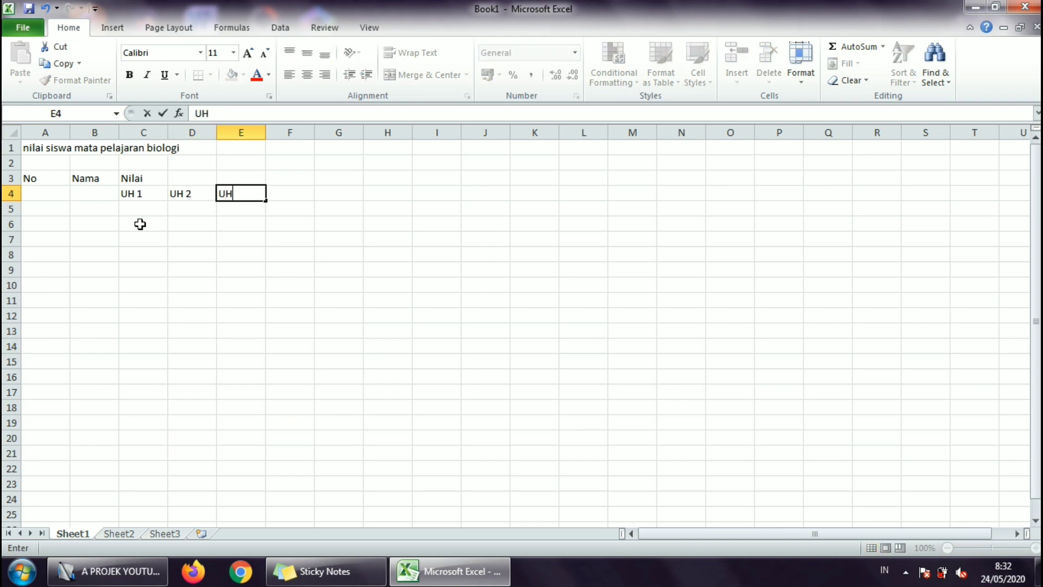
type("3")
key("Return")
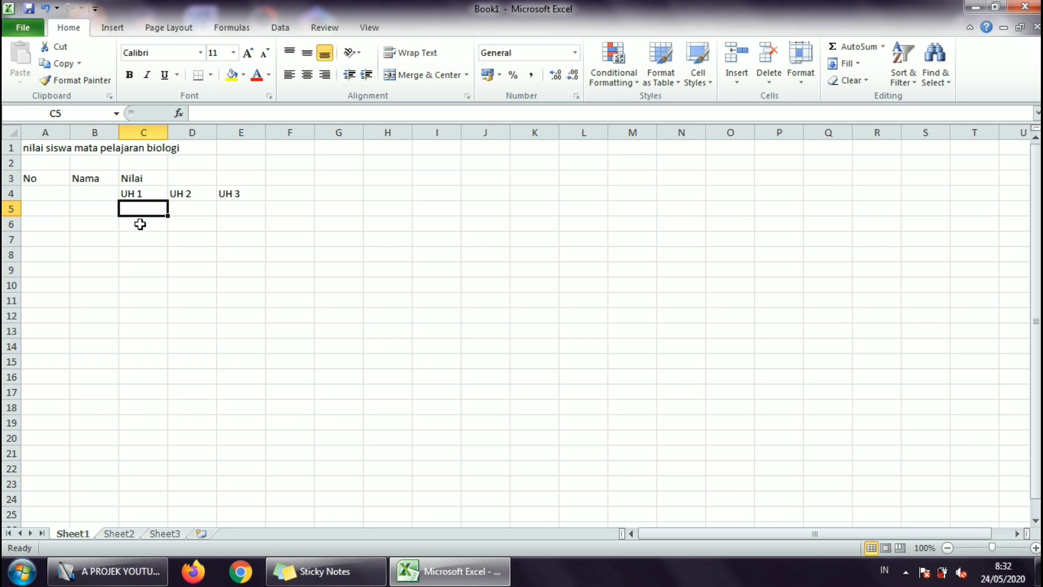
Number the student rows 1 to 4 in cells A5 to A8, entering 1 and 2 and filling the series down.
left_click(58, 210)
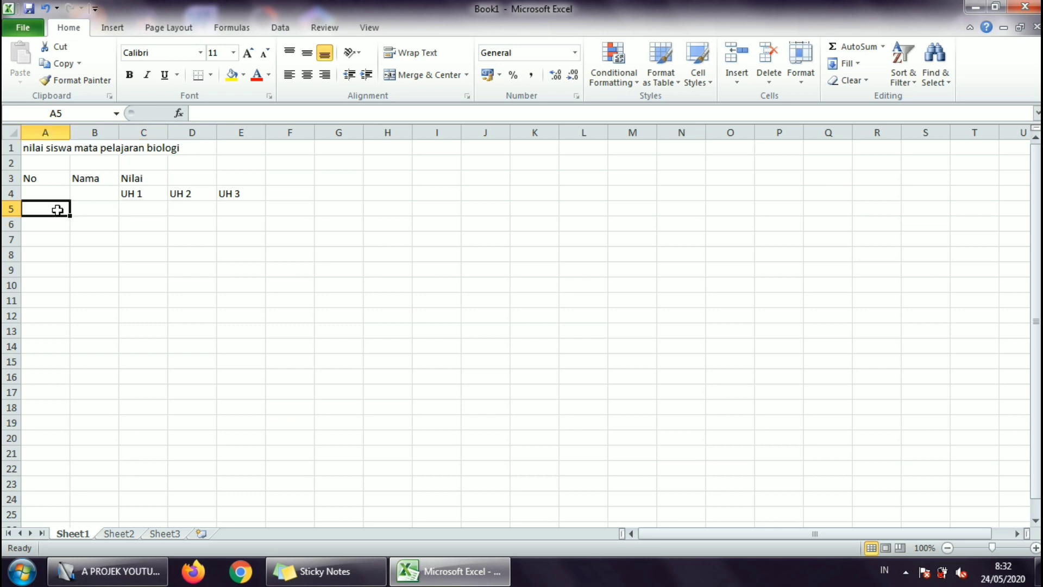
type("1")
key("Return")
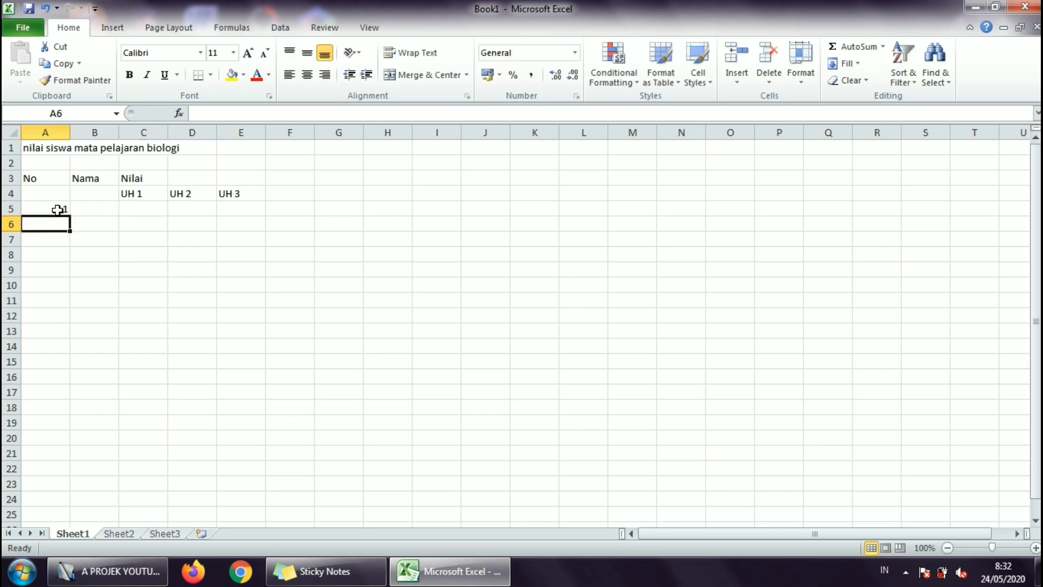
type("2")
key("Return")
key("Return")
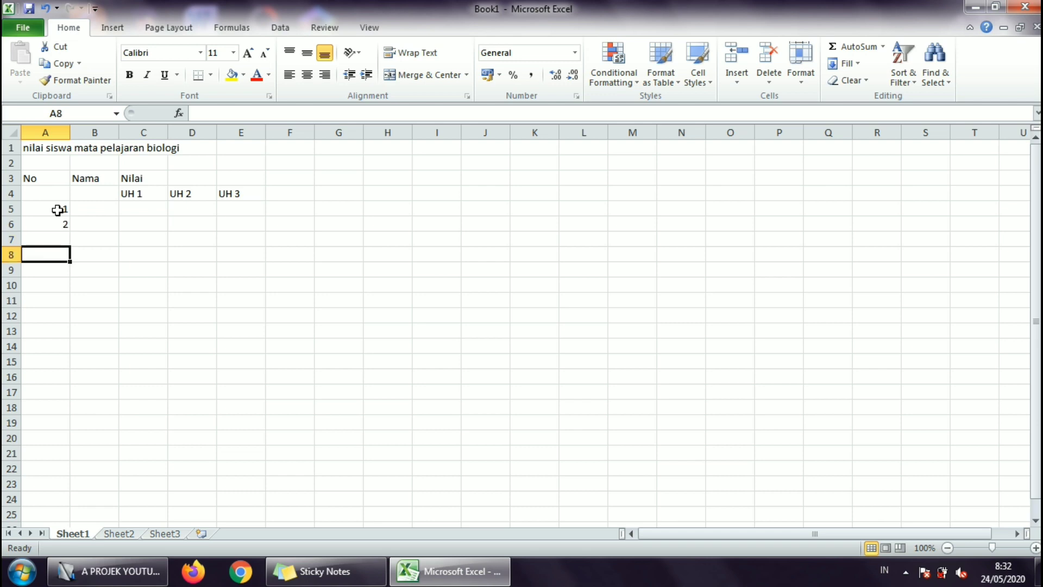
left_click_drag(58, 210, 71, 264)
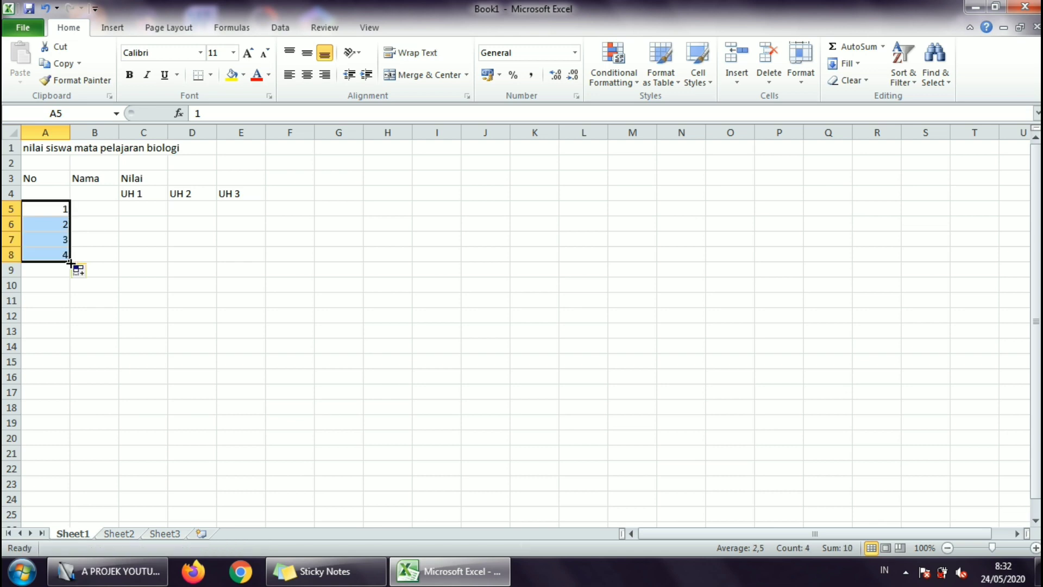
Enter the four students' first names in cells B5 to B8 of the Nama column.
left_click(105, 209)
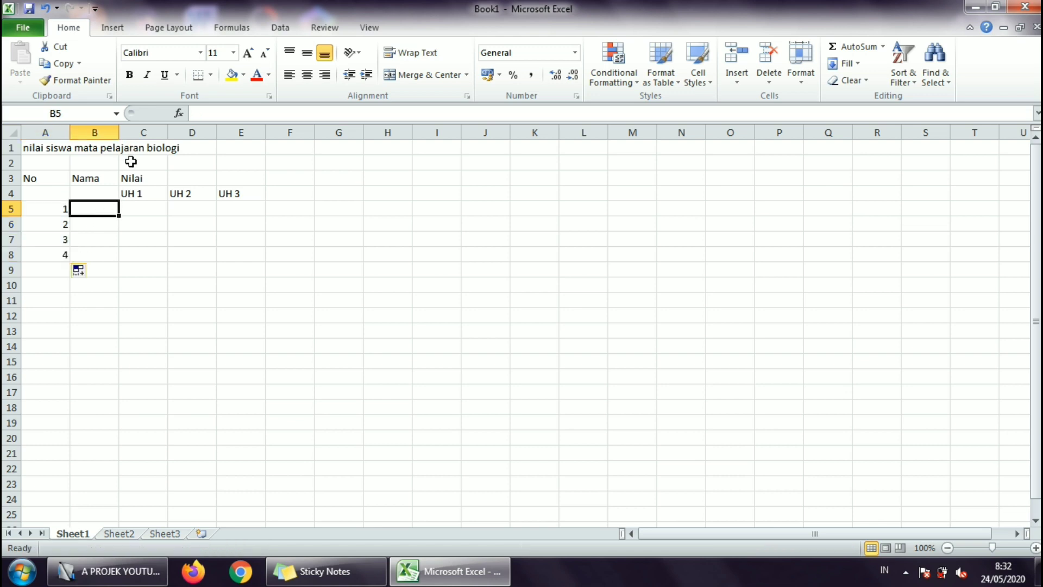
type("Ani")
key("Return")
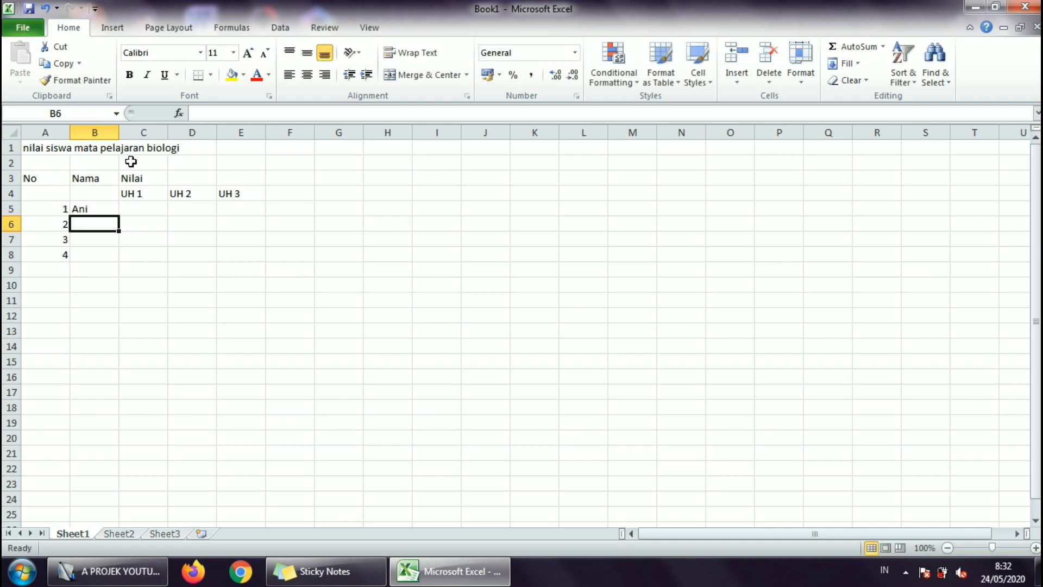
type("Adi")
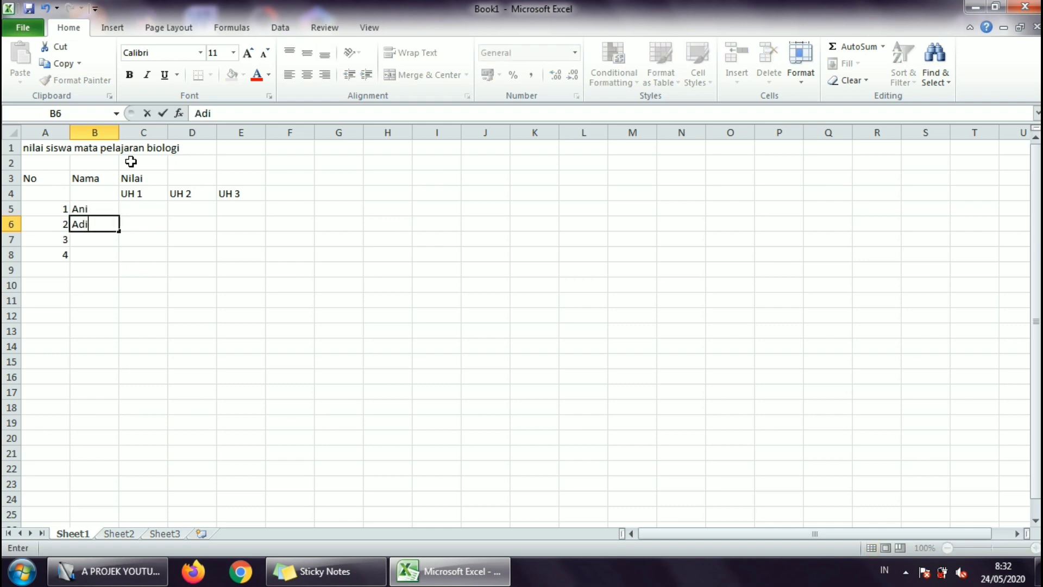
key("Return")
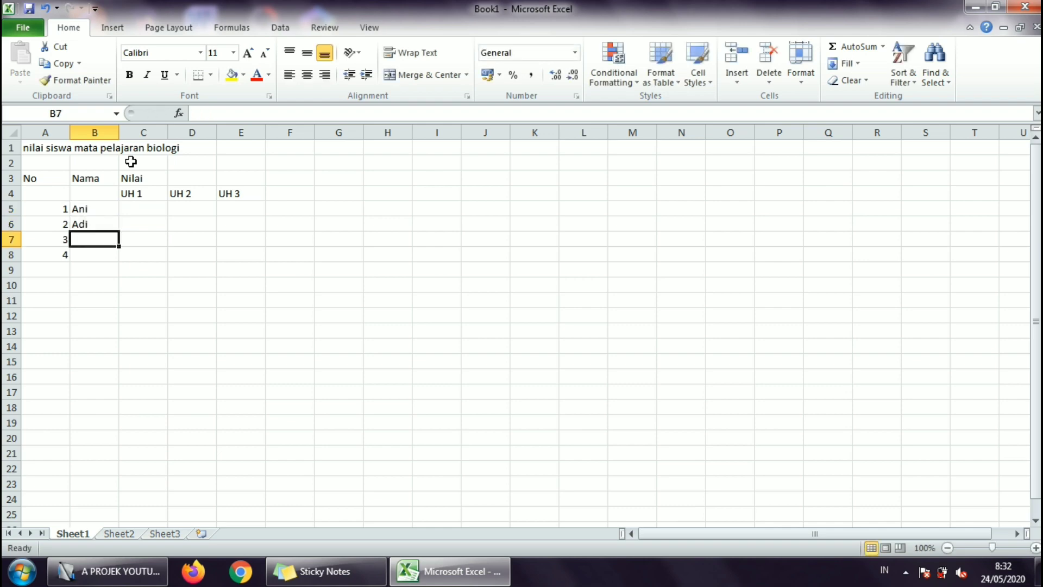
type("B")
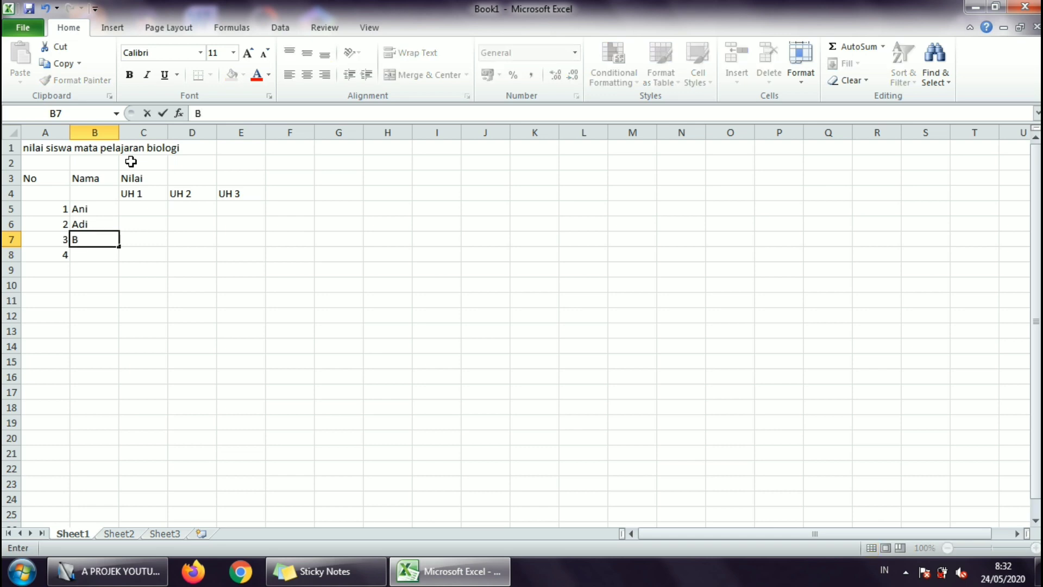
type("udi")
key("Return")
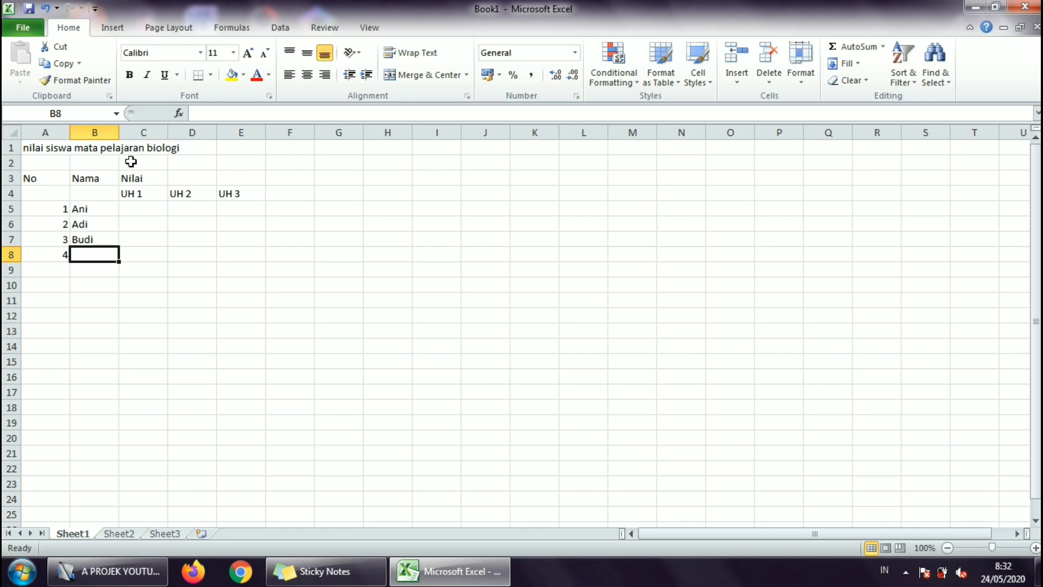
type("Ria")
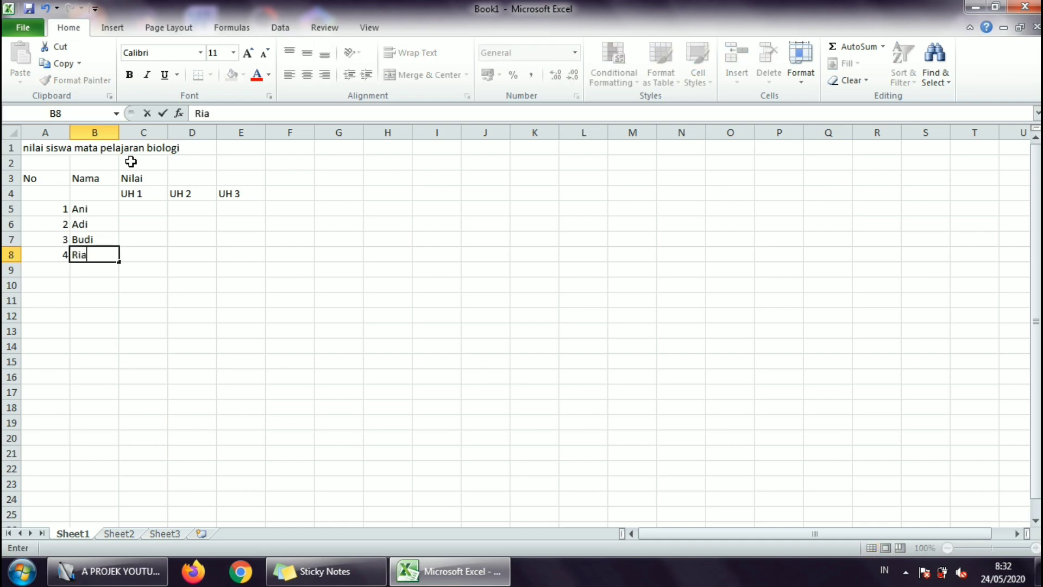
left_click(136, 222)
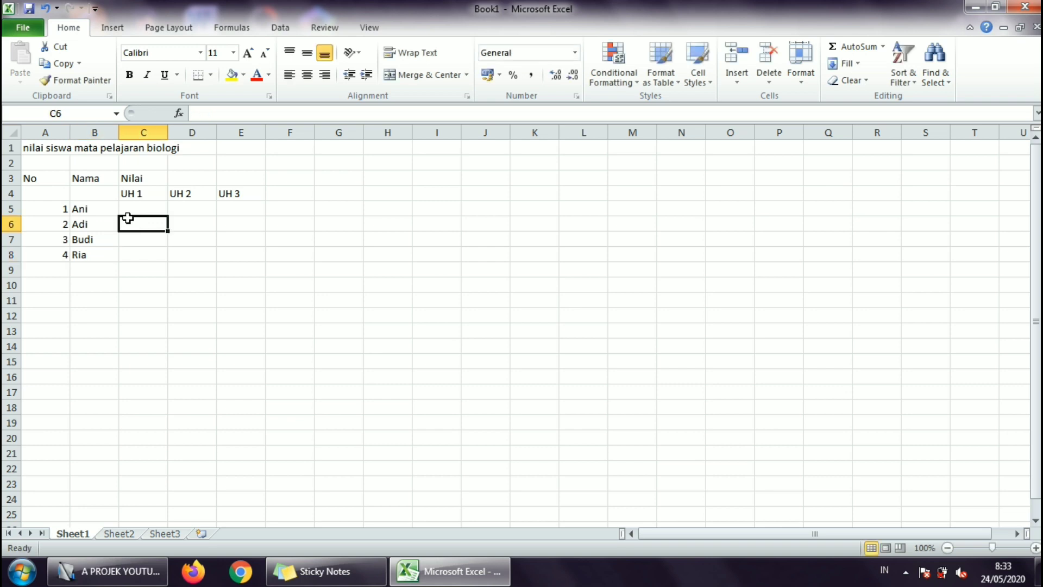
Enter the first student's scores 70, 80 and 100 for UH 1 to UH 3 in cells C5 to E5.
left_click(140, 206)
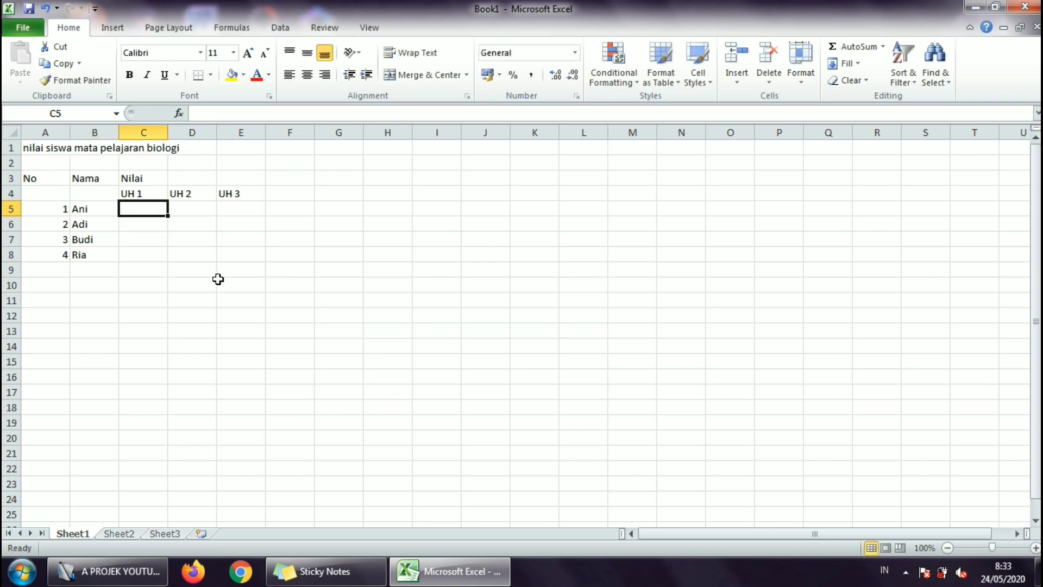
type("70")
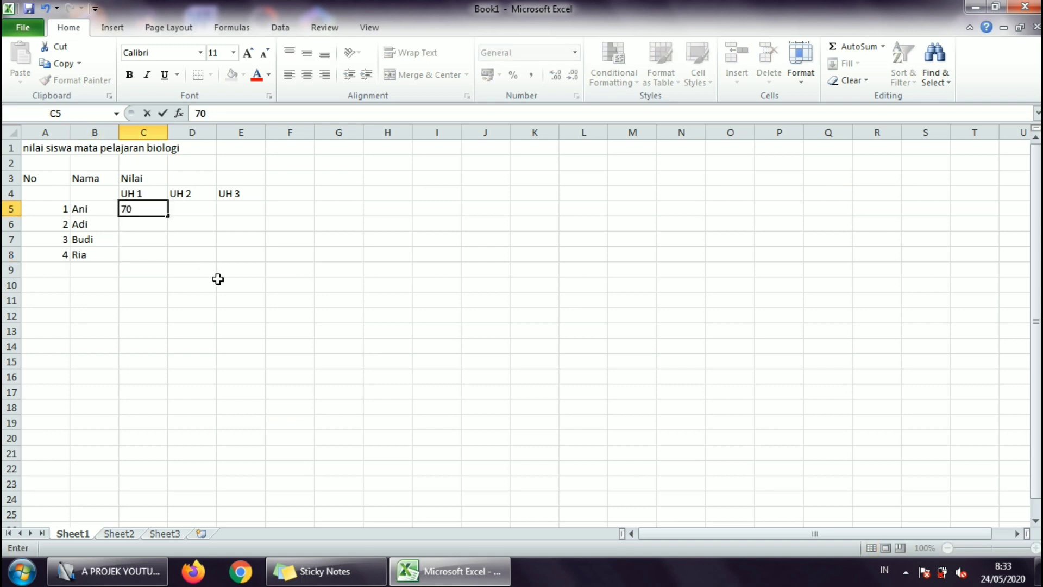
key("Tab")
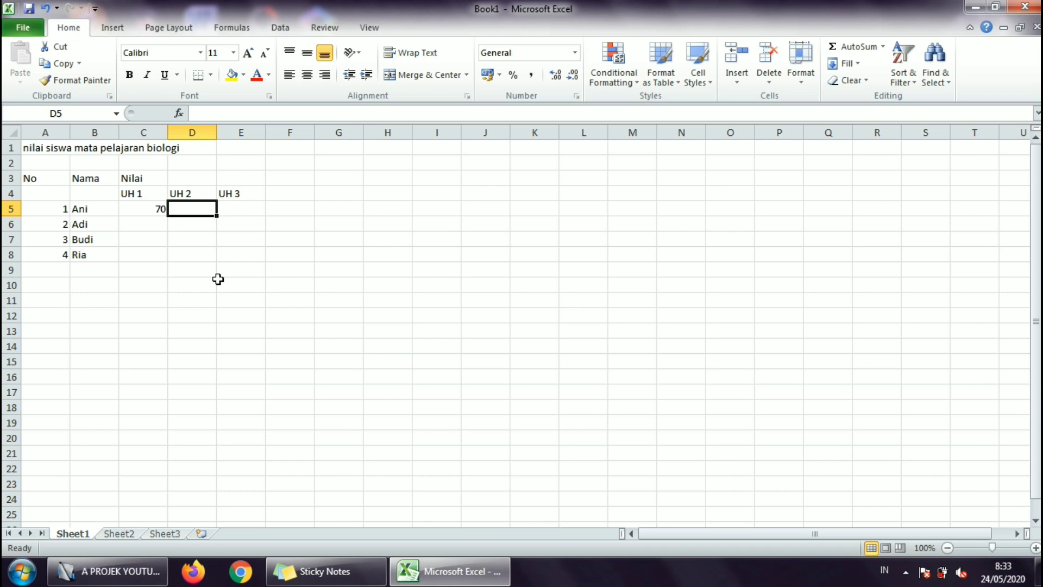
type("80")
key("Tab")
type("10")
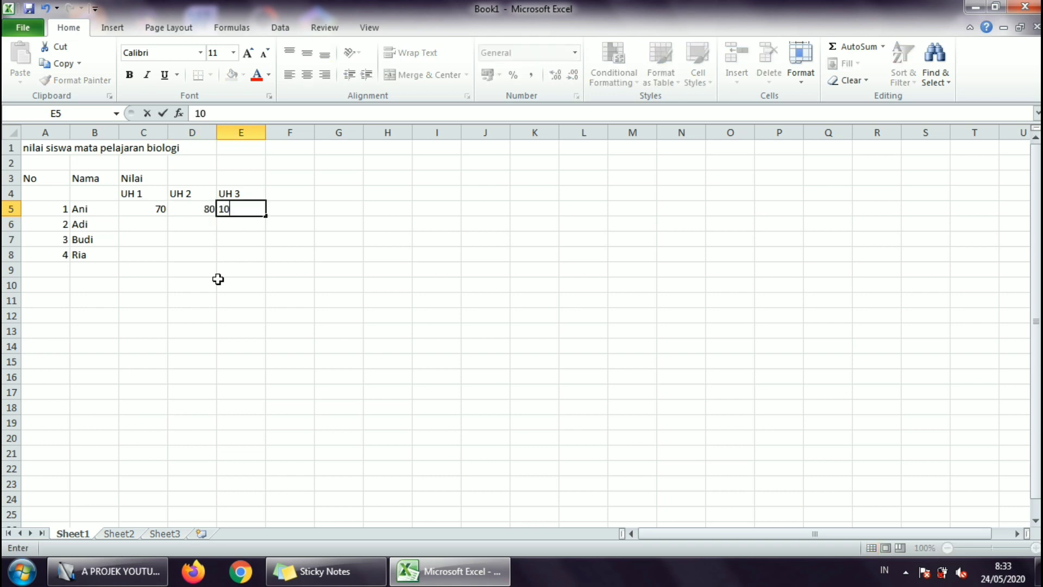
type("0")
key("Return")
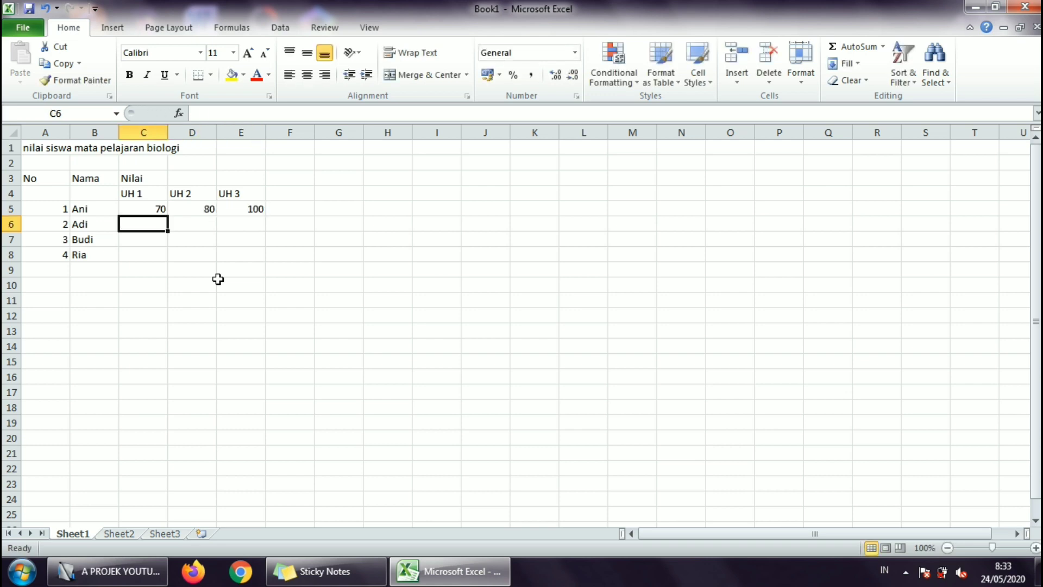
Enter the second student's scores 100, 80 and 80 for UH 1 to UH 3 in row 6.
type("100")
key("Tab")
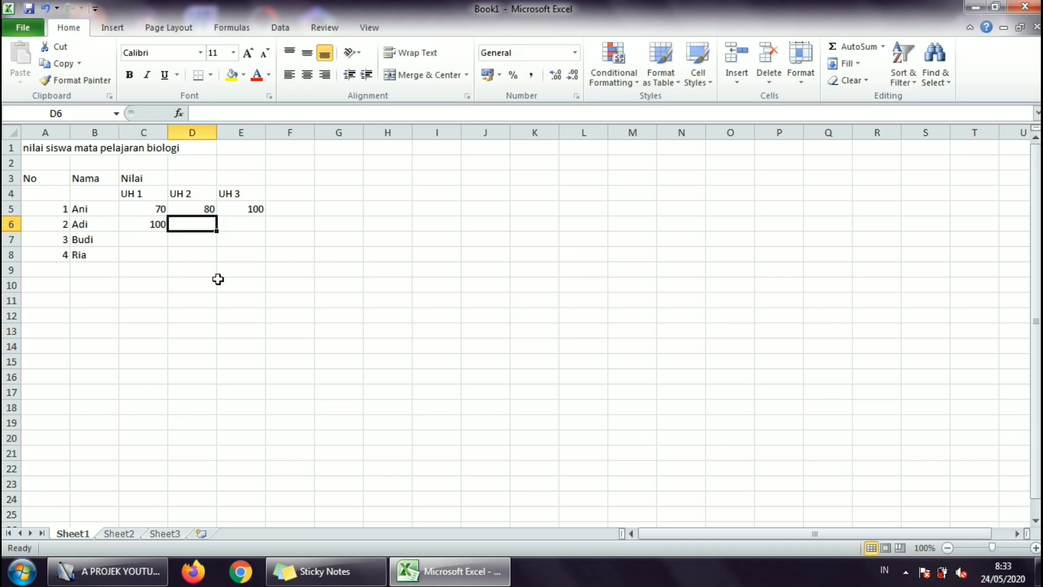
type("80")
key("Tab")
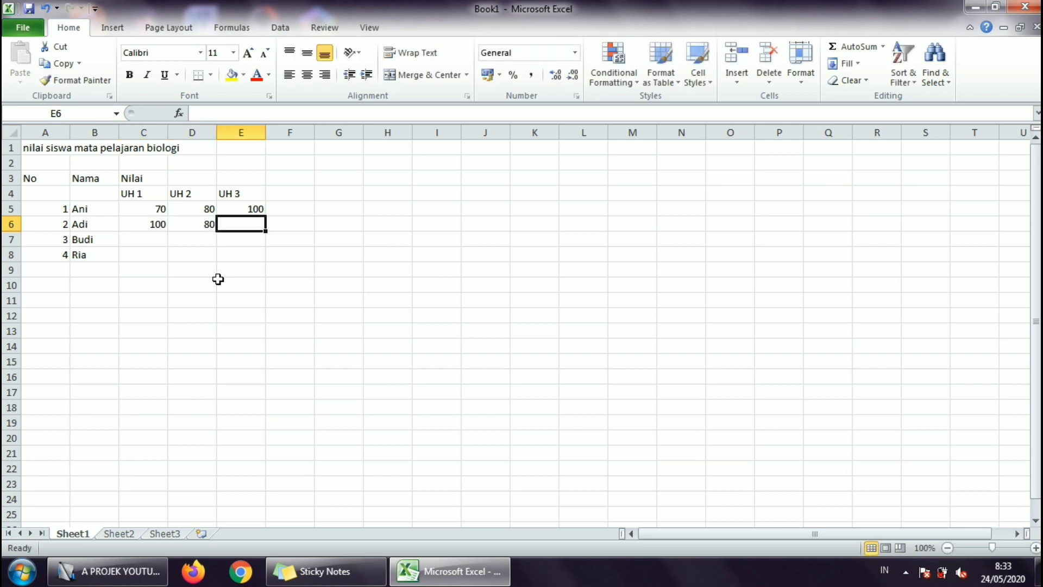
type("80")
key("Return")
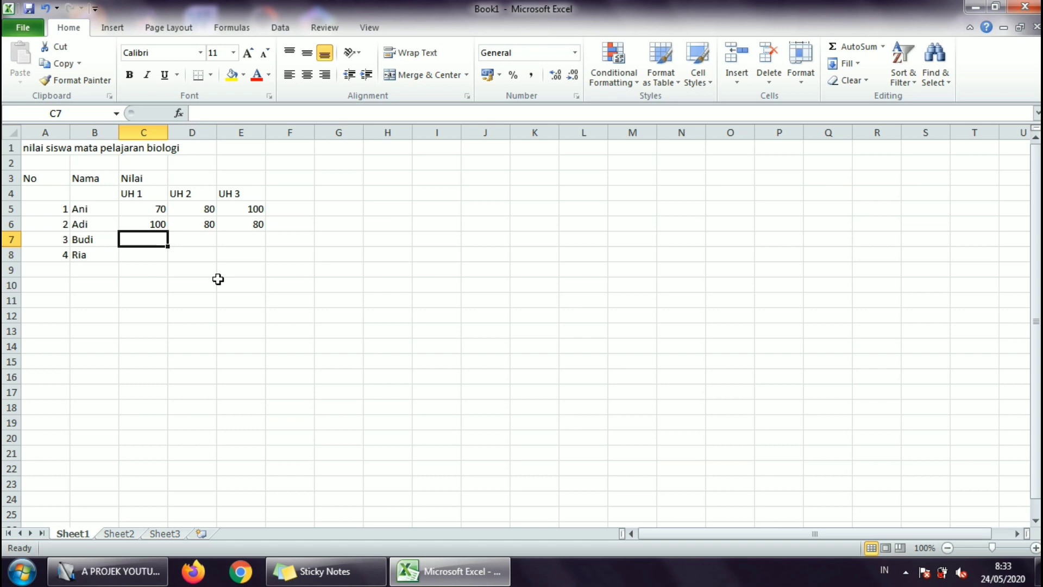
Enter the third student's scores 80, 80 and 70 for UH 1 to UH 3 in row 7.
type("80")
key("Tab")
type("80")
key("Tab")
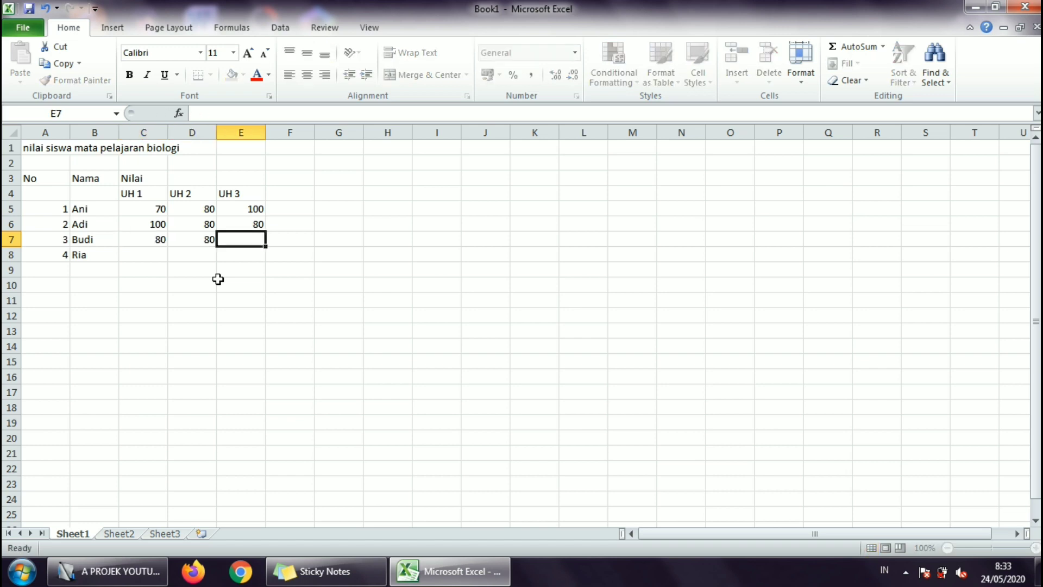
type("70")
key("Return")
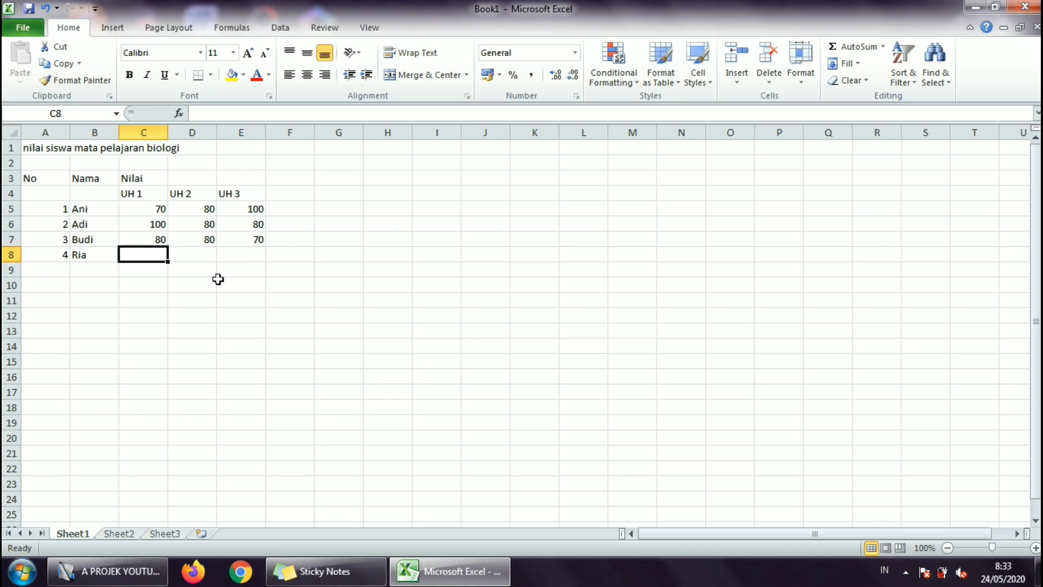
Enter the fourth student's scores 100, 100 and 90 for UH 1 to UH 3 in row 8.
type("100")
key("Tab")
type("100")
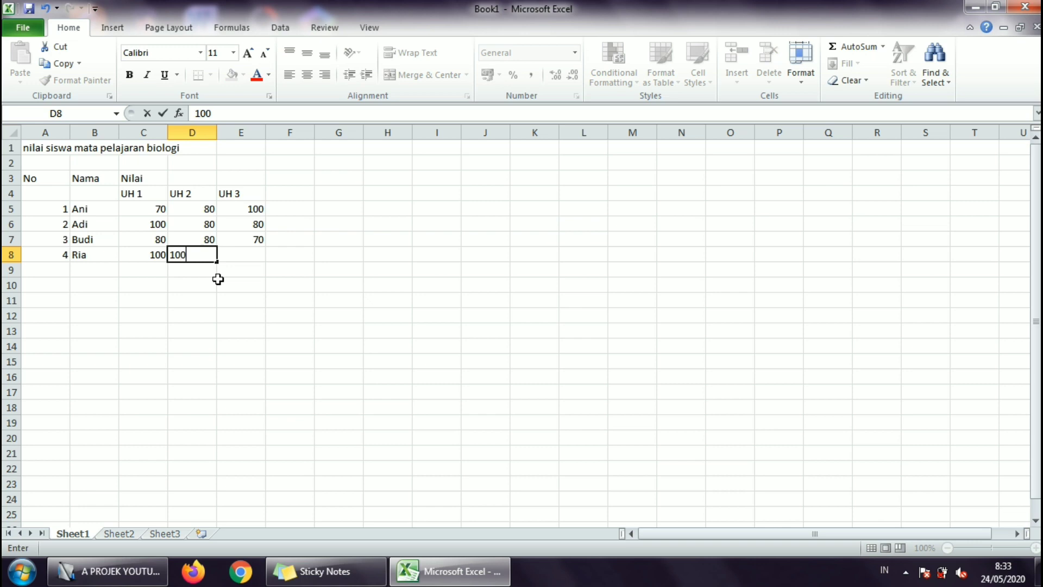
key("Tab")
type("90")
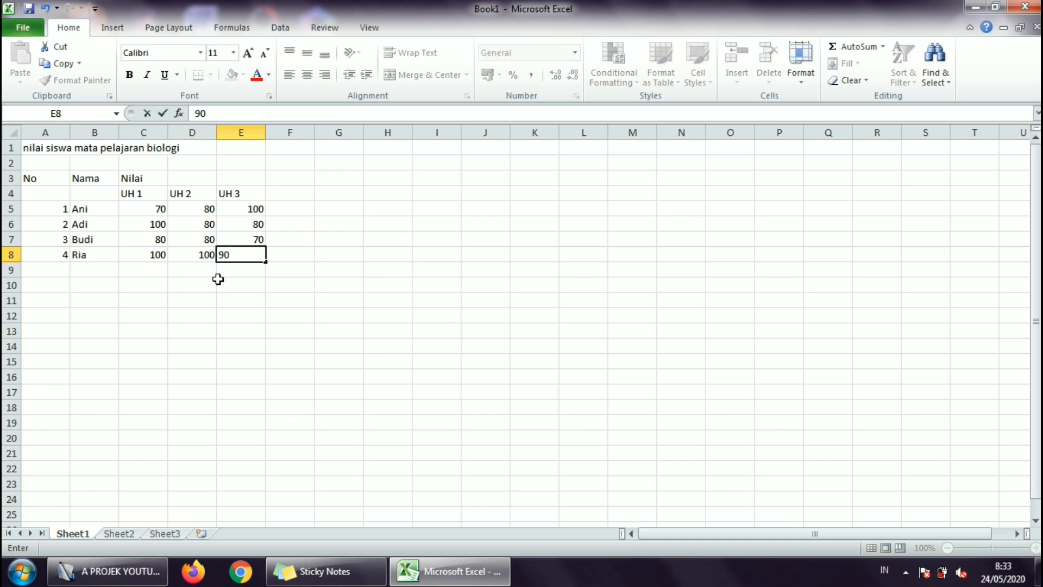
key("Return")
Add the headers Penjumlahan in cell F4 and Pengurangan in cell G4, beside the UH 3 header.
left_click(306, 198)
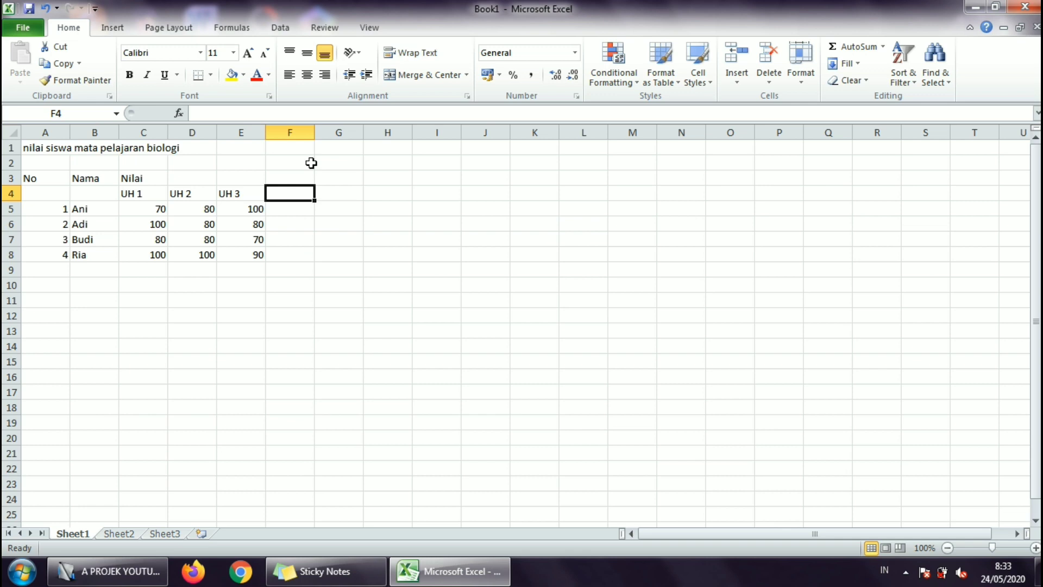
type("Penjuml")
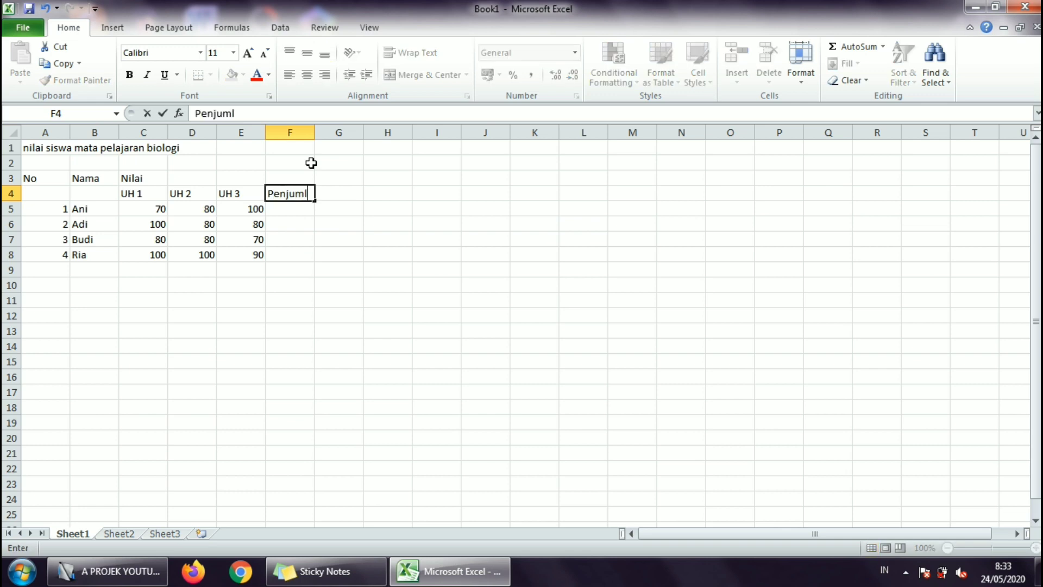
type("ahan")
key("Tab")
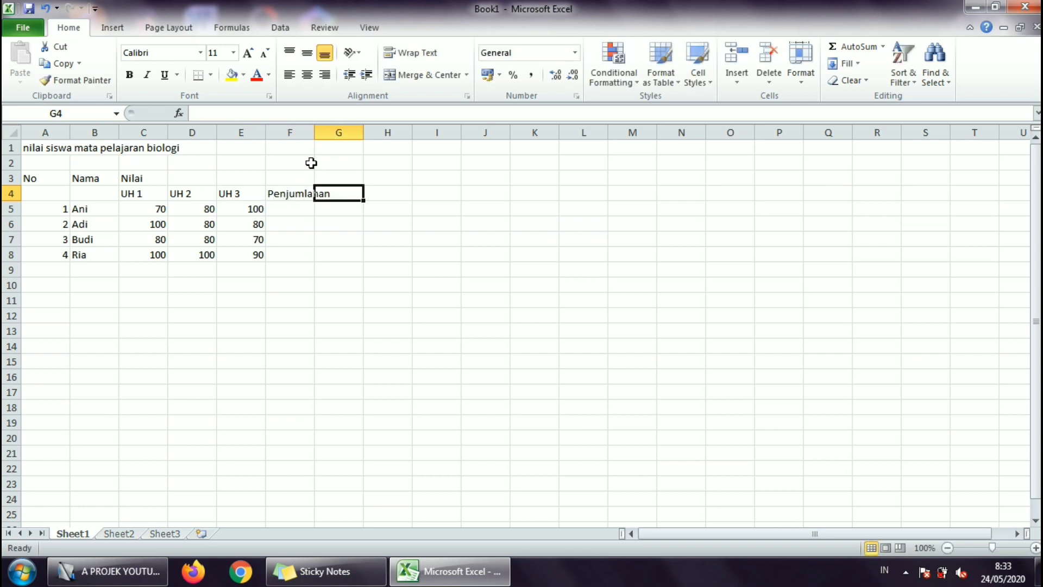
type("P")
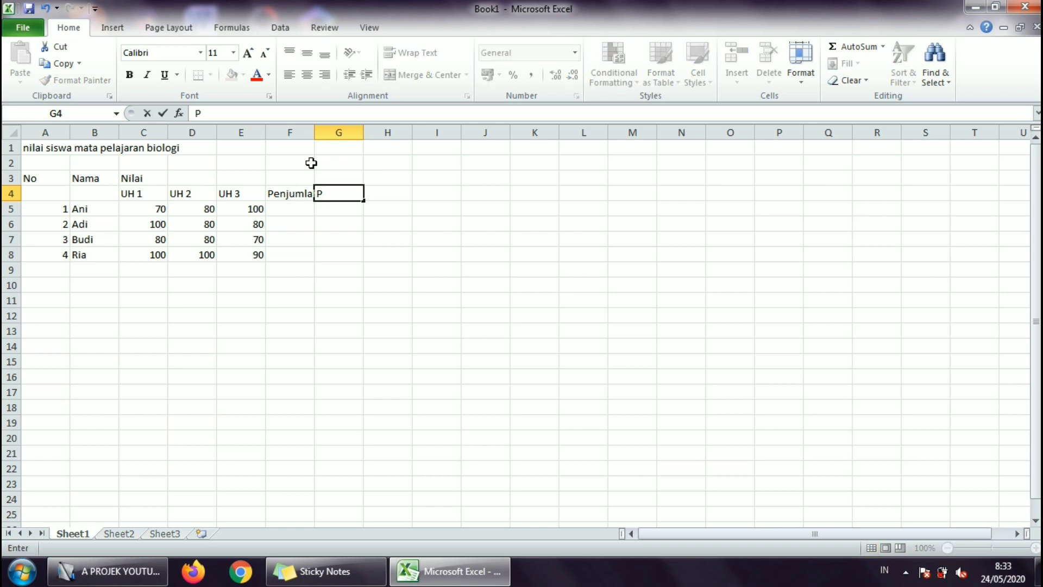
type("engurangan")
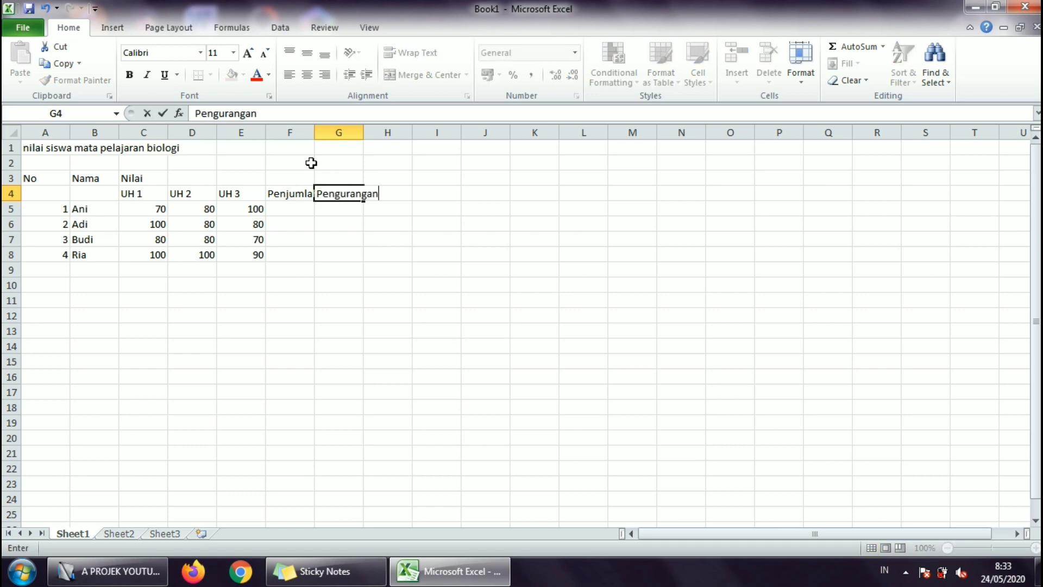
key("Tab")
Add the headers pembagian in cell H4 and perkalian in cell I4.
type("pu")
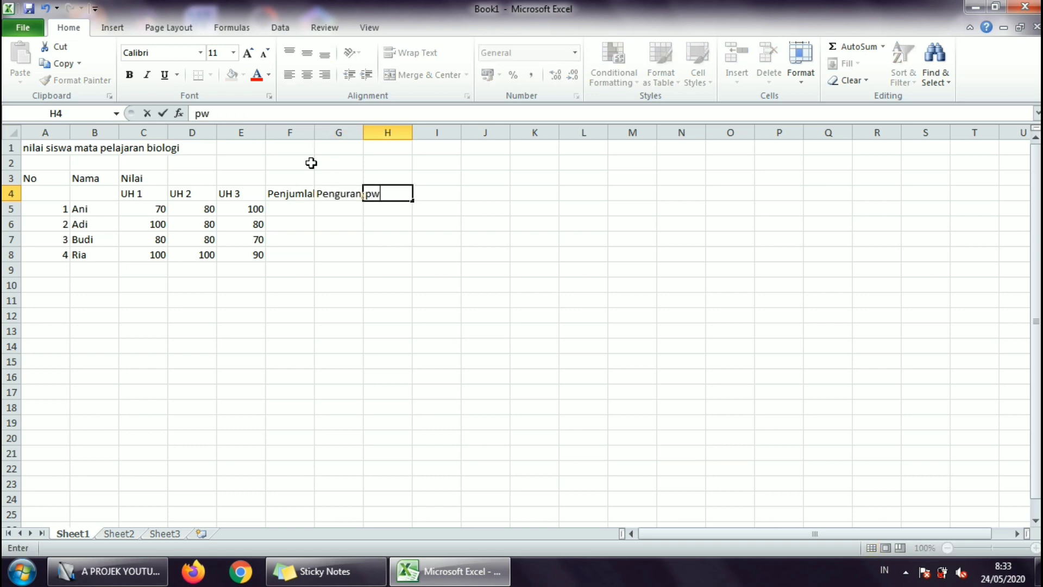
key("BackSpace")
type("embagian")
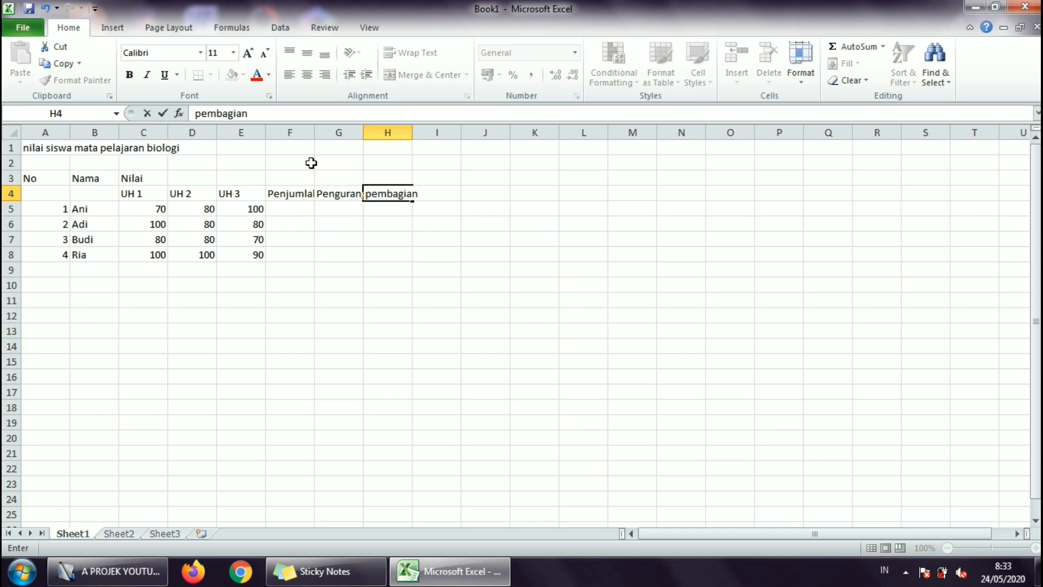
key("Tab")
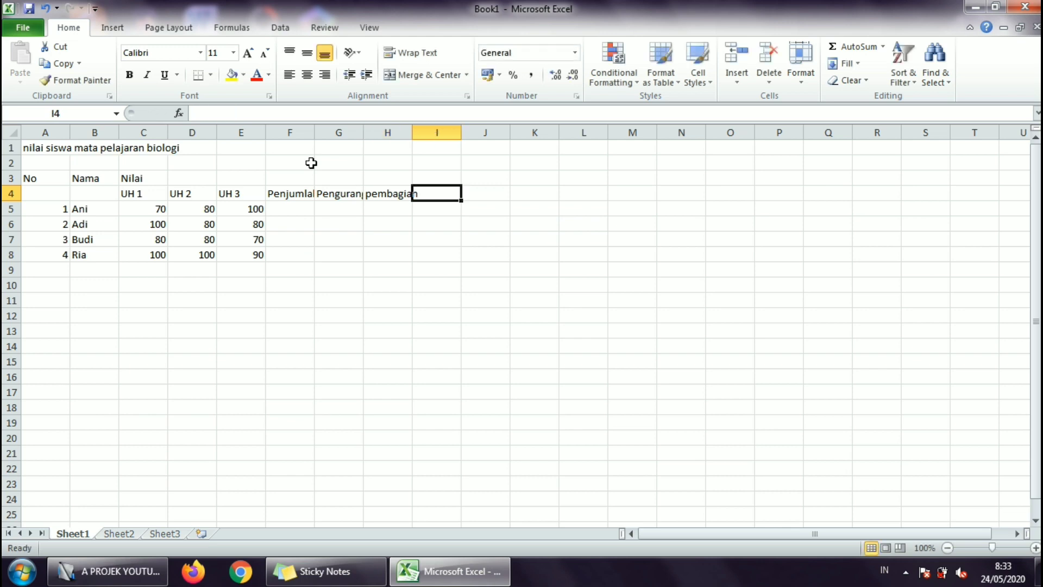
type("perkali")
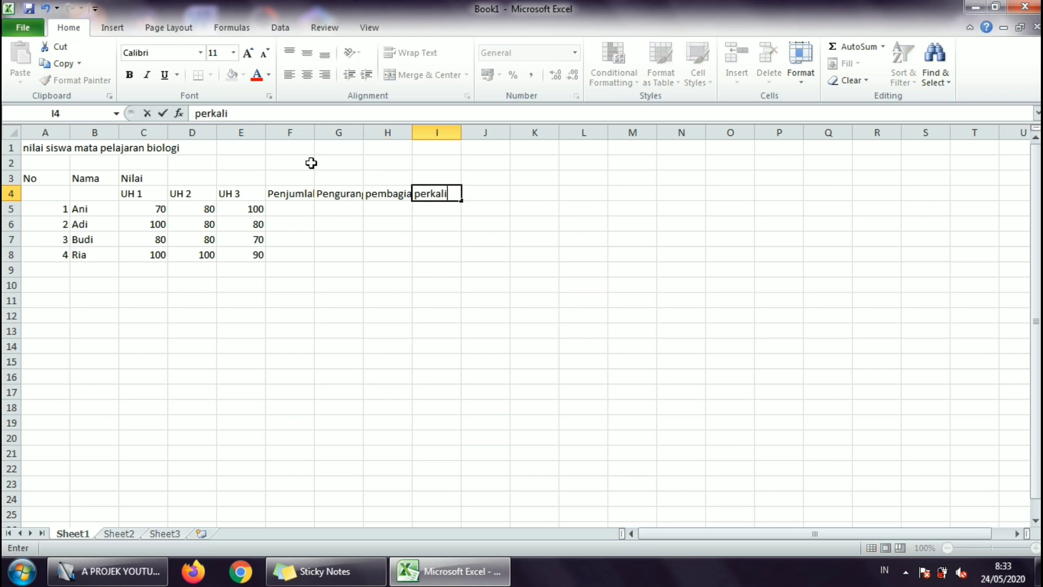
type("an")
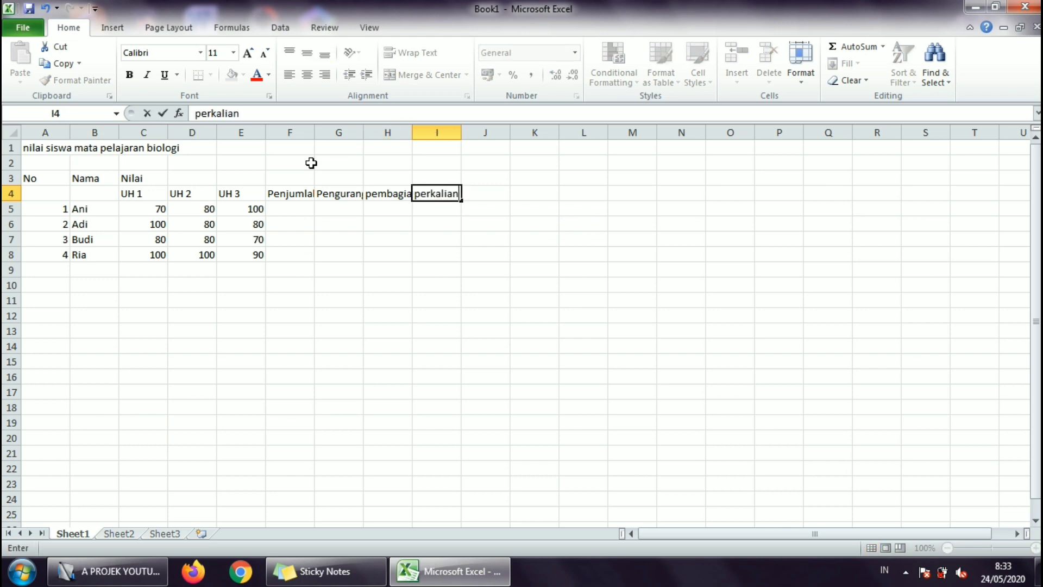
Auto-fit the widths of the Penjumlahan, Pengurangan and pembagian columns to their header text.
left_click(313, 131)
double_click(314, 133)
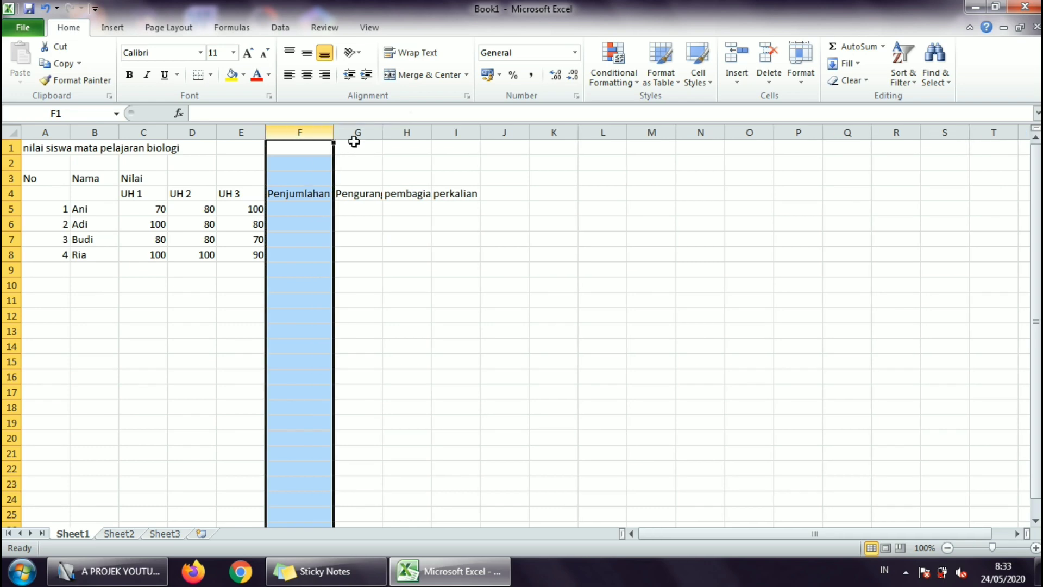
double_click(382, 133)
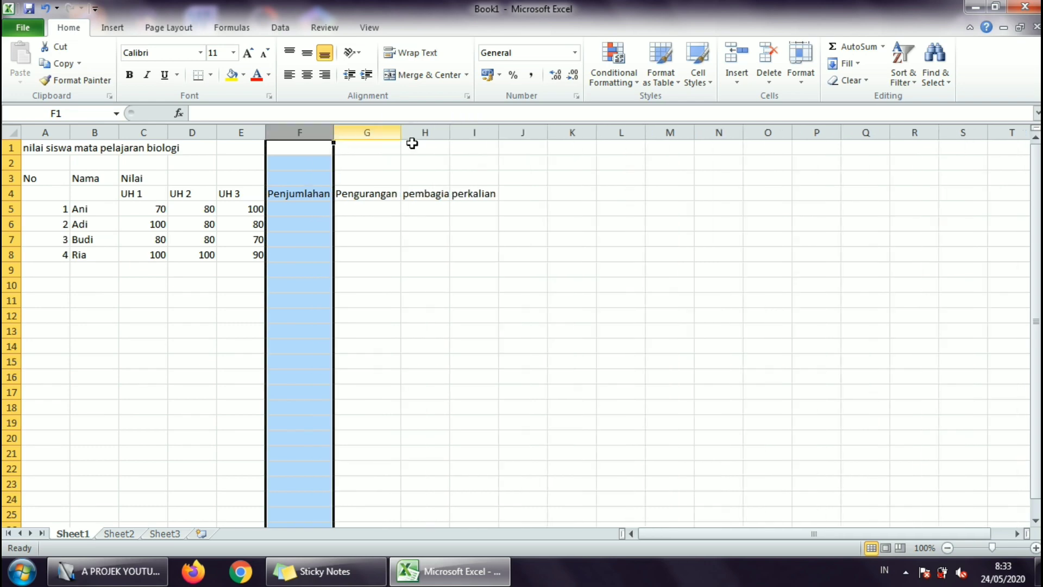
double_click(450, 133)
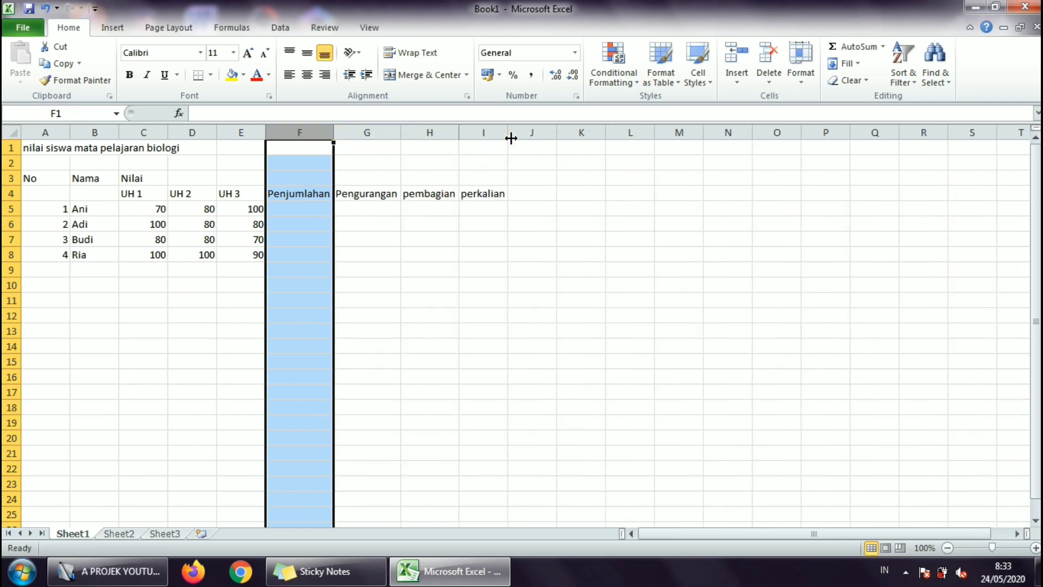
left_click(121, 286)
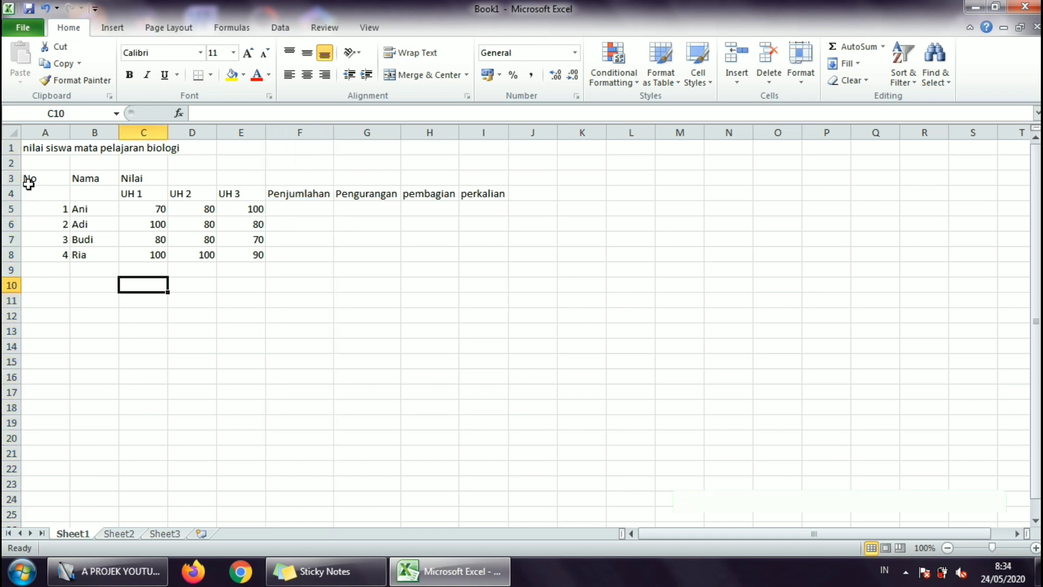
Apply All Borders to the whole grade table, range A3:I8.
left_click_drag(29, 182, 468, 247)
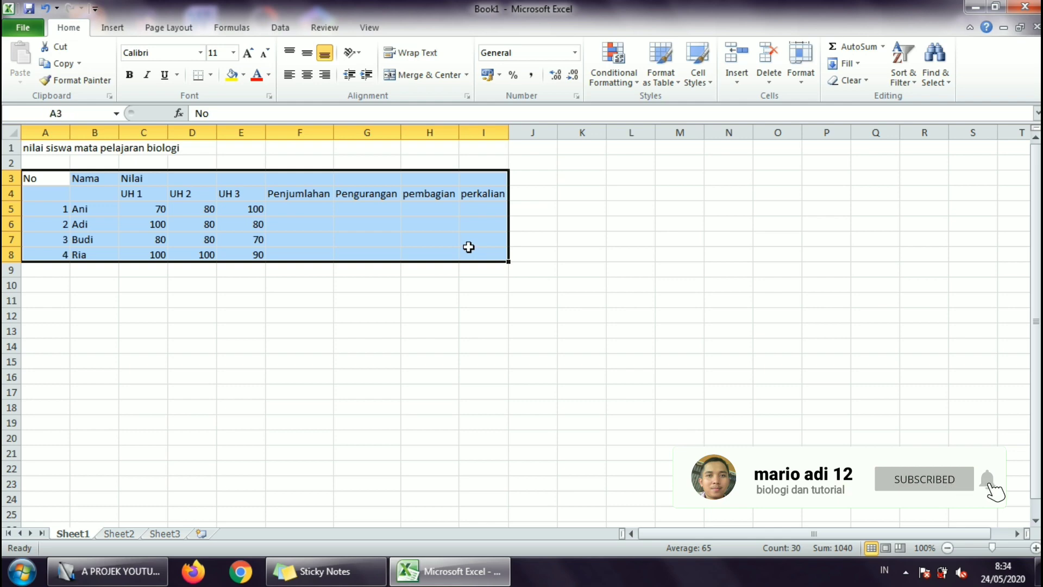
left_click(211, 75)
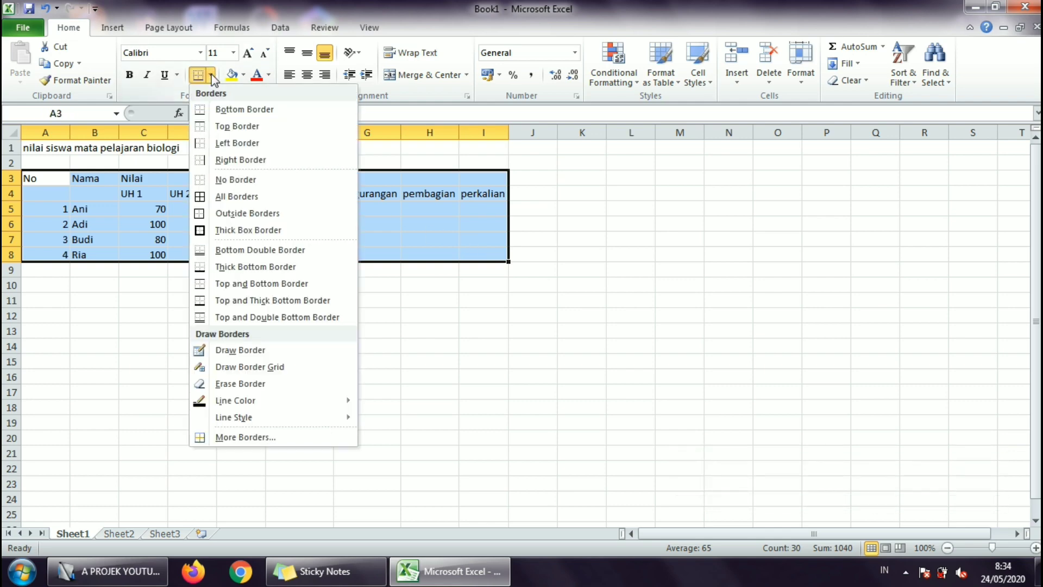
left_click(221, 195)
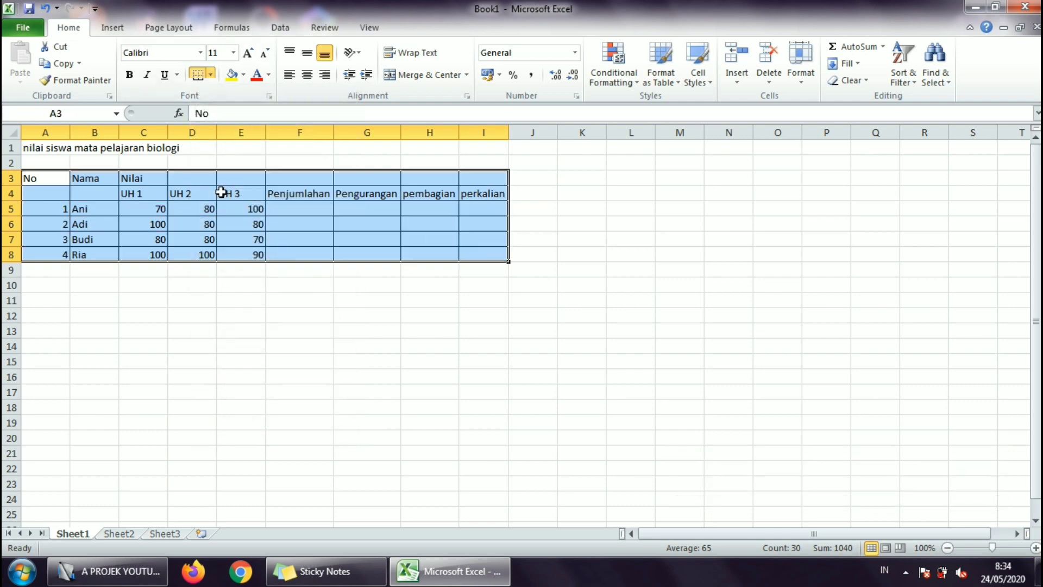
left_click(155, 211)
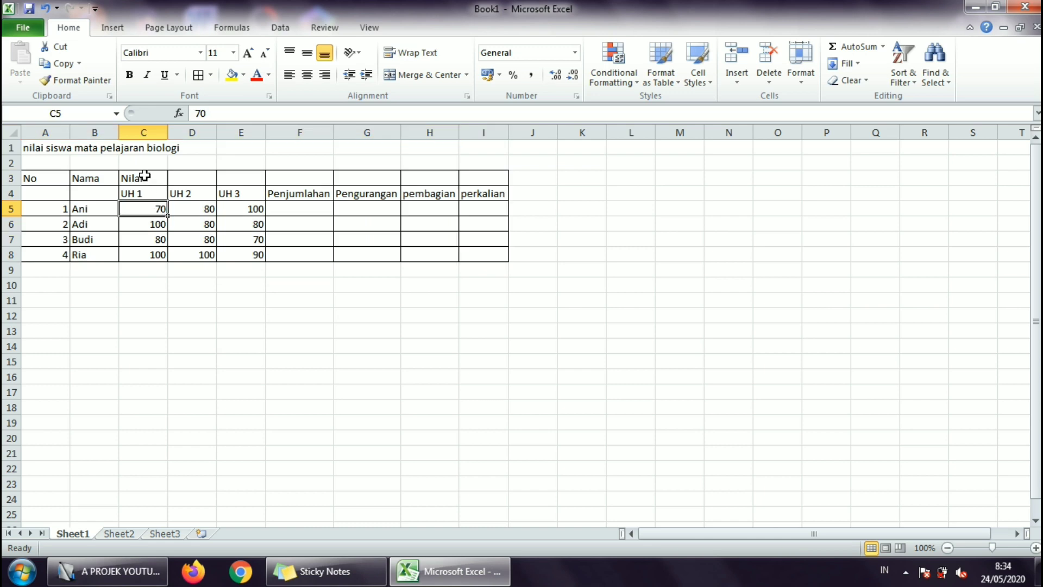
Merge and center the Nilai header across C3:I3, the No header over A3:A4 and the Nama header over B3:B4.
left_click_drag(144, 175, 490, 178)
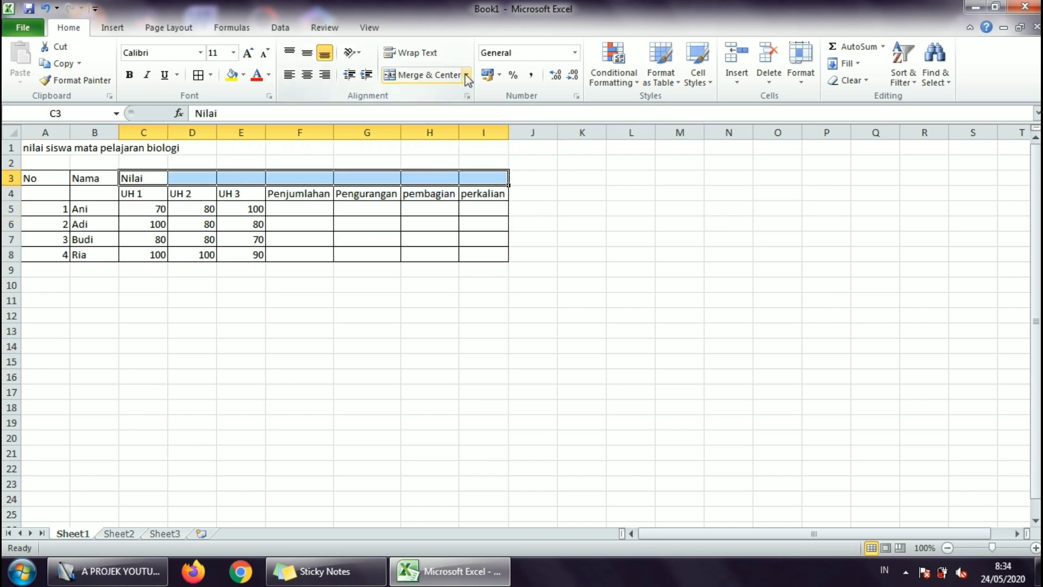
left_click(432, 75)
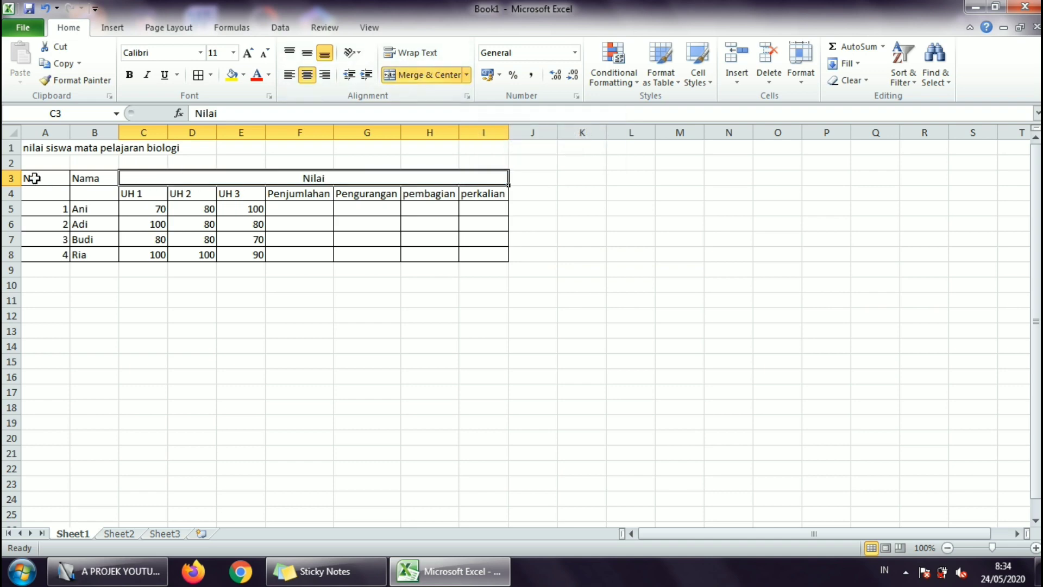
left_click_drag(33, 178, 34, 193)
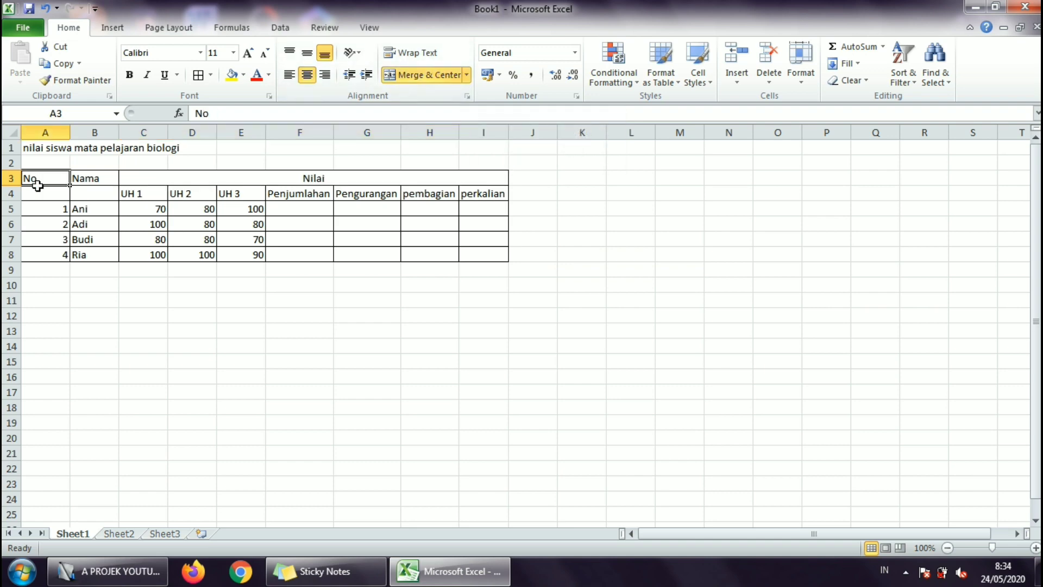
left_click(403, 76)
left_click_drag(98, 179, 97, 194)
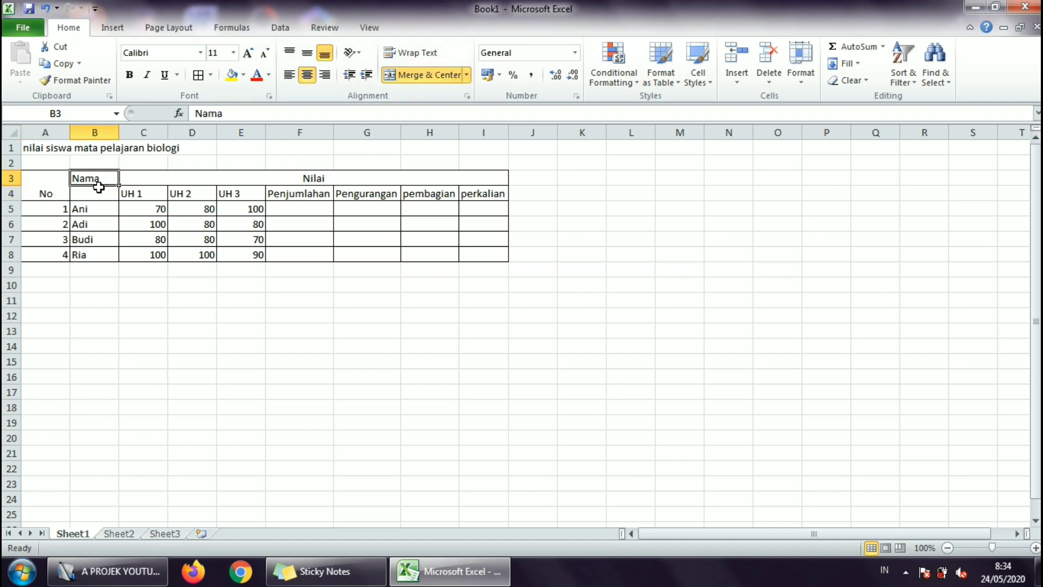
left_click(403, 75)
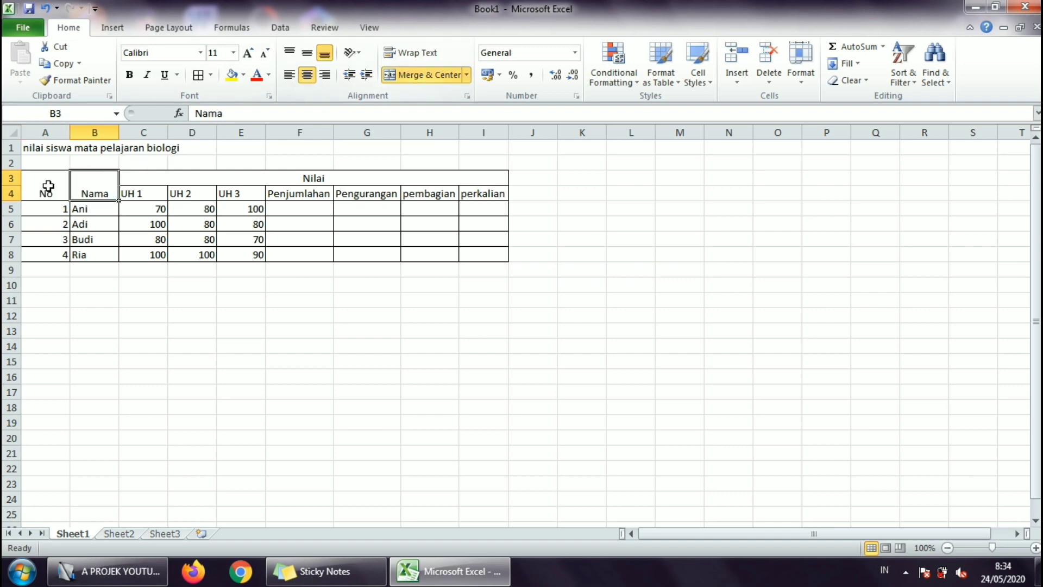
Center the header cells A3:I4 vertically and horizontally, and narrow the No column to about half its width.
left_click_drag(45, 188, 279, 186)
left_click(307, 53)
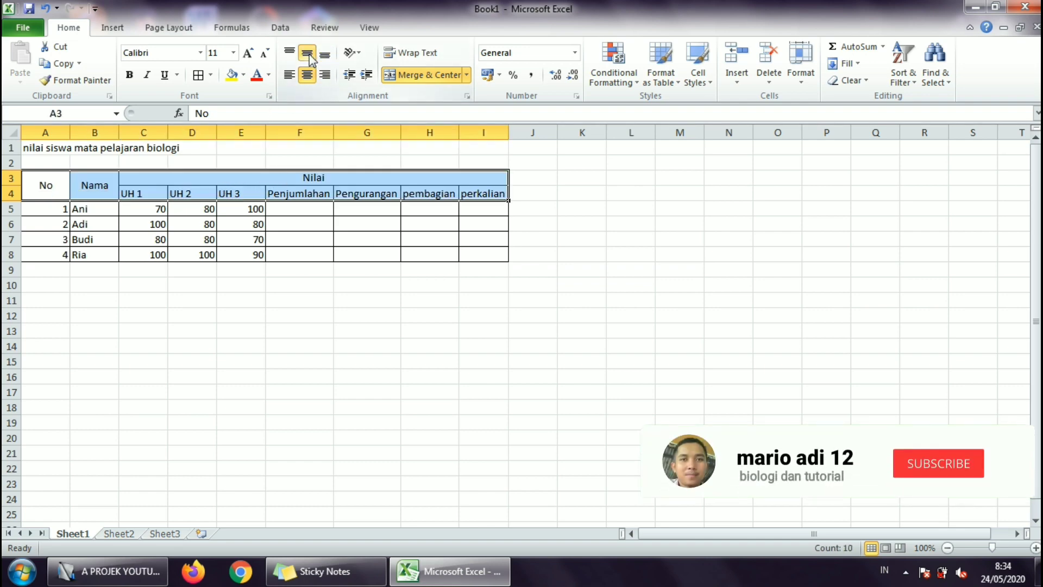
left_click(307, 75)
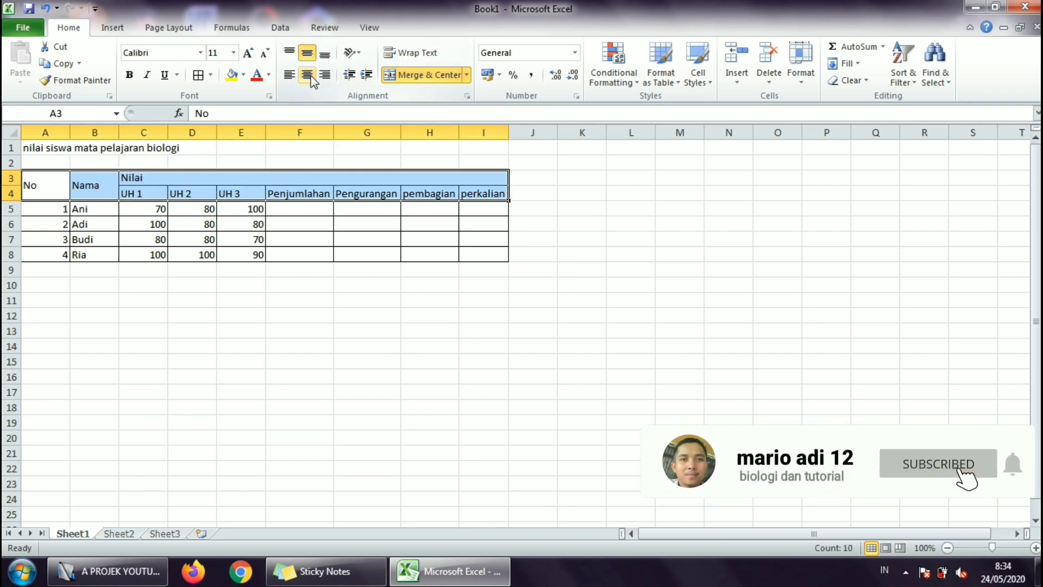
left_click(308, 76)
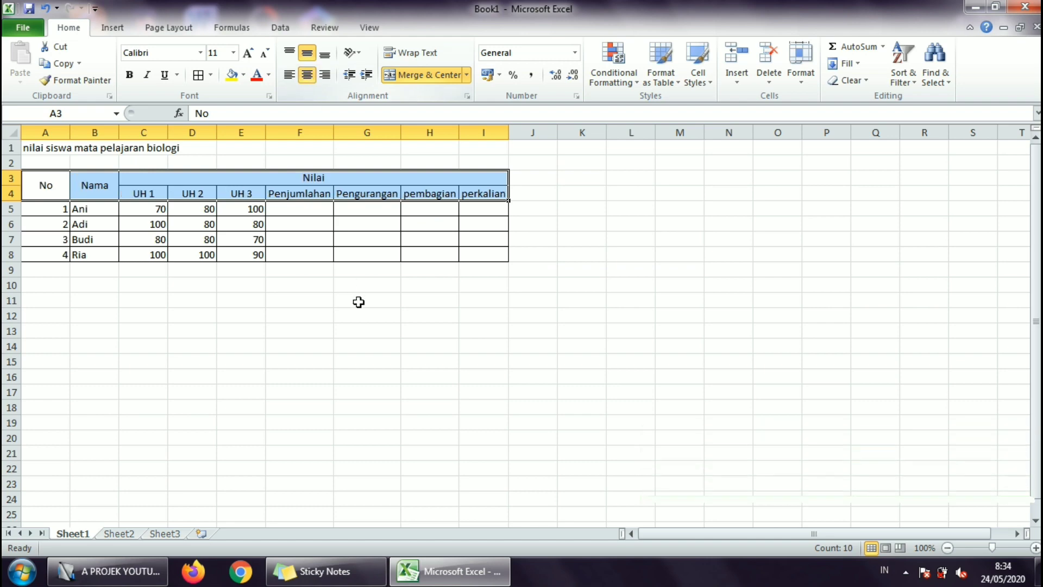
left_click(287, 225)
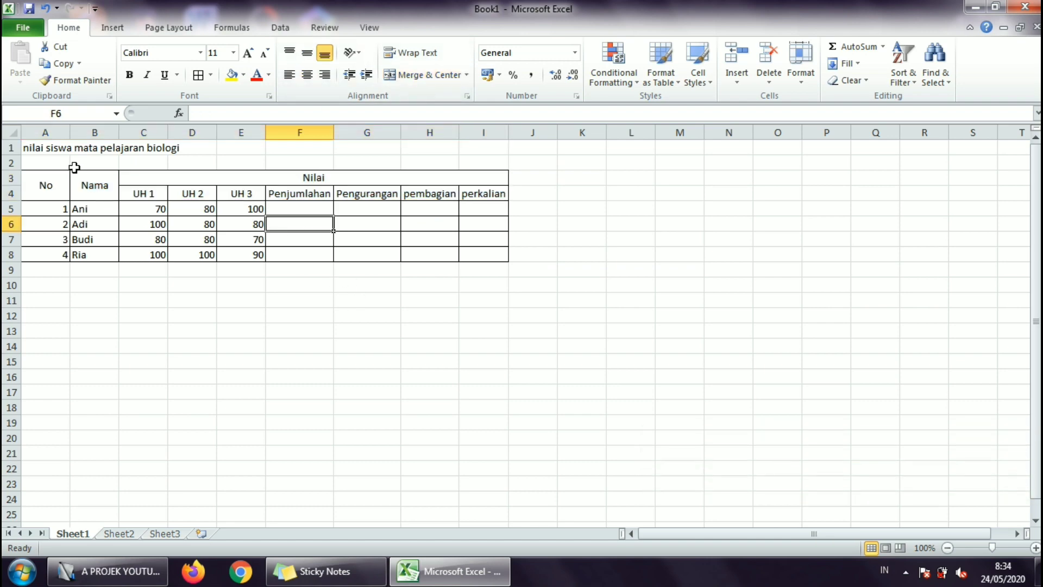
left_click_drag(71, 138, 46, 137)
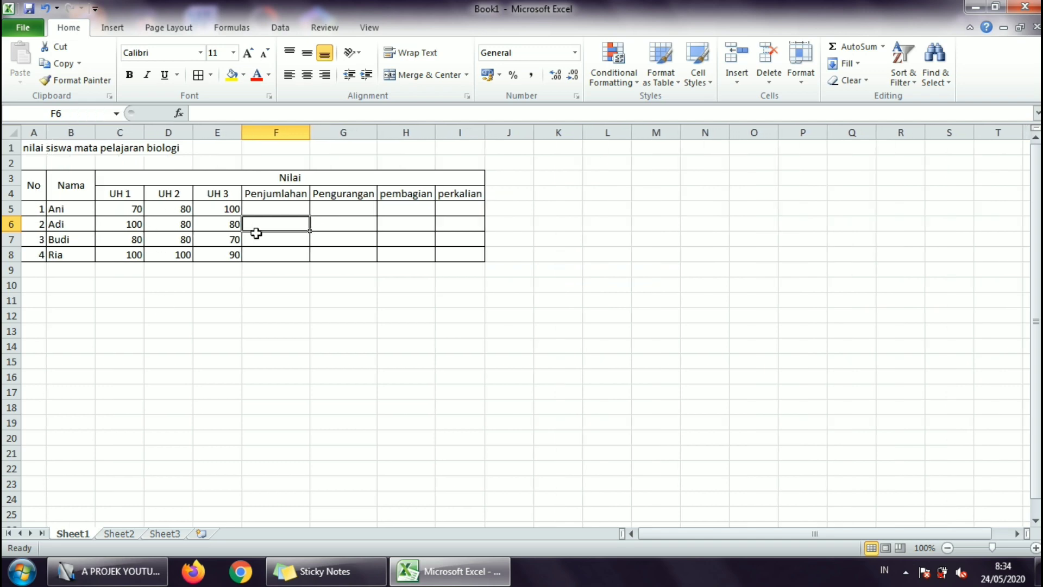
Enter the formula =C5+D5+E5 in cell F5 to add up the first student's three scores under Penjumlahan.
left_click(265, 209)
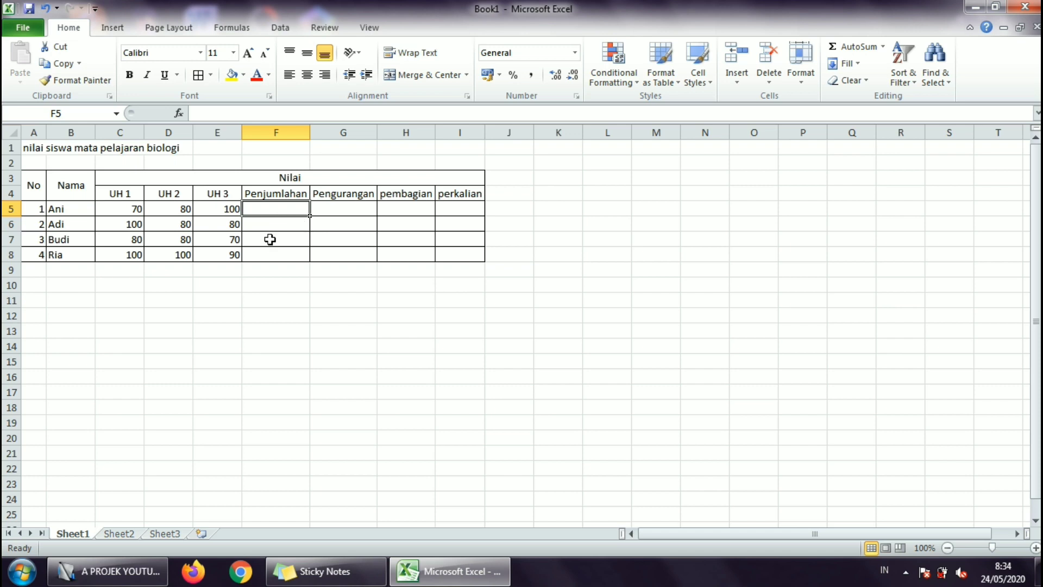
type("=")
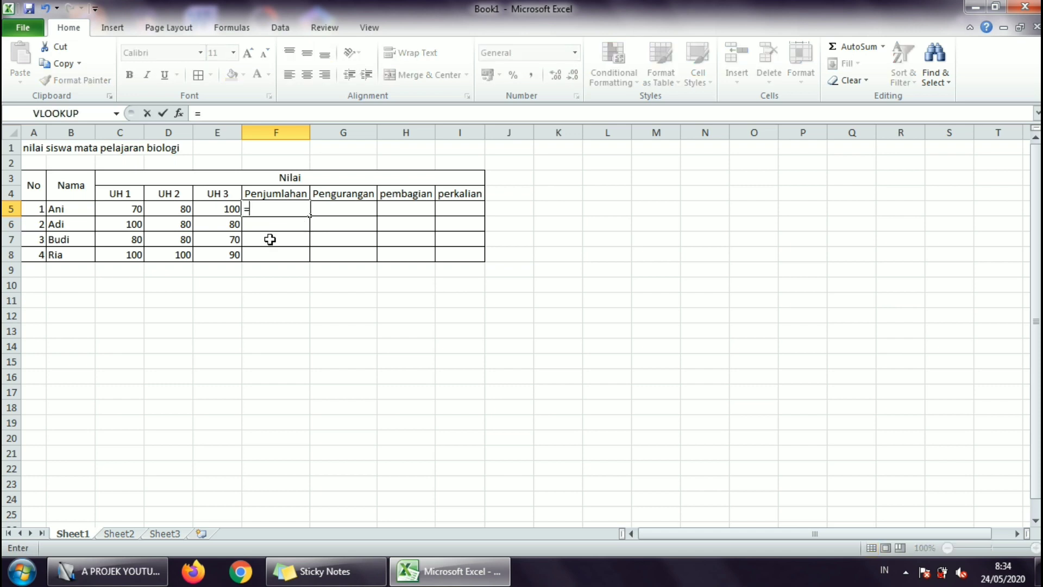
left_click(134, 210)
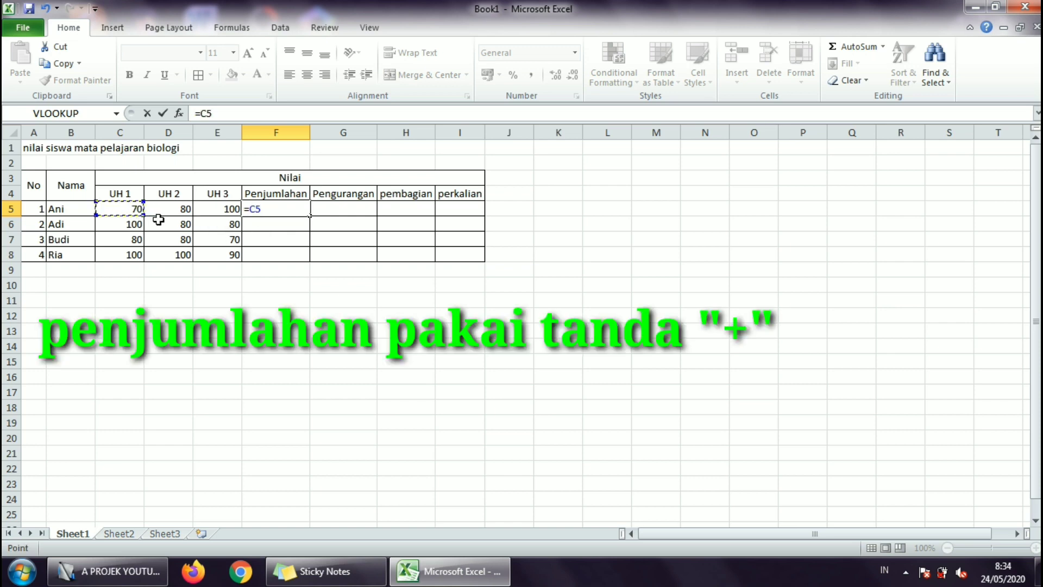
type("+")
left_click(174, 207)
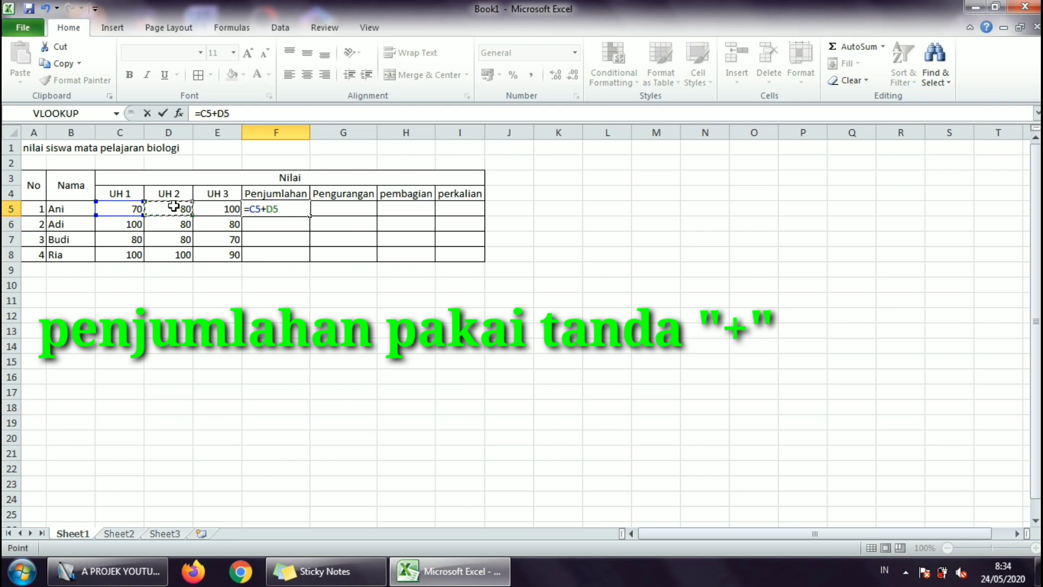
type("+")
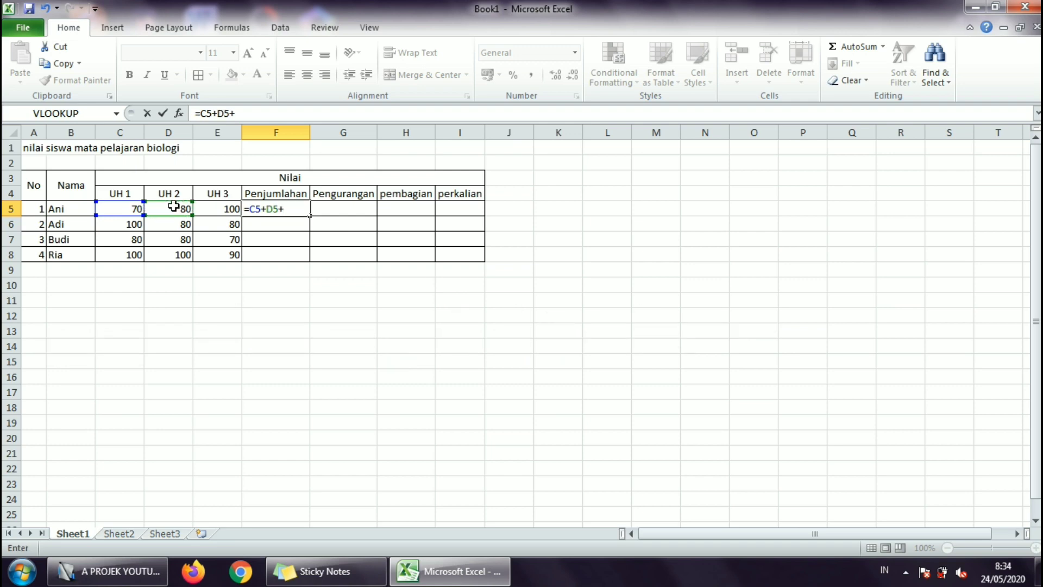
left_click(221, 207)
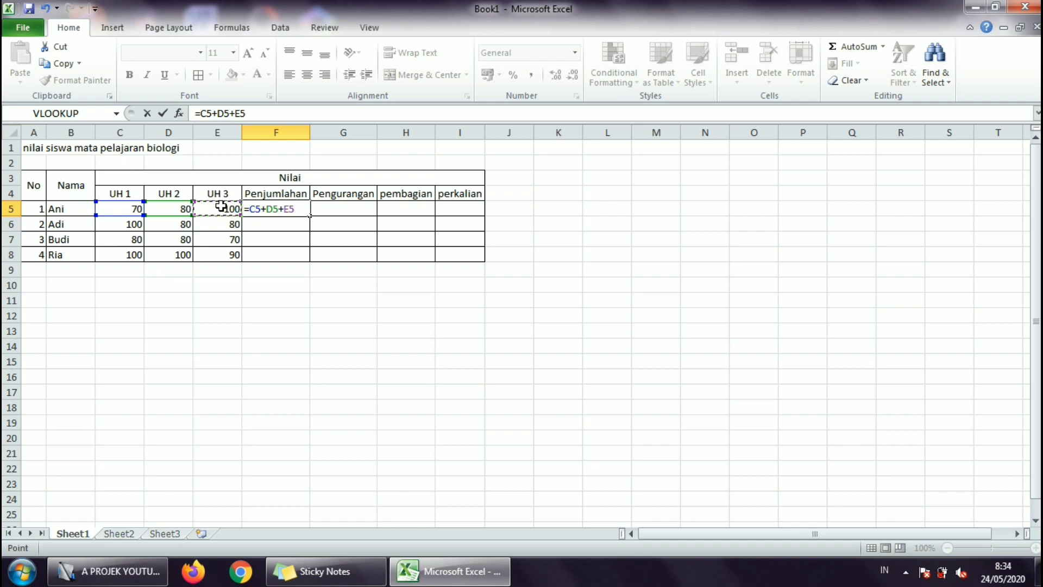
key("Return")
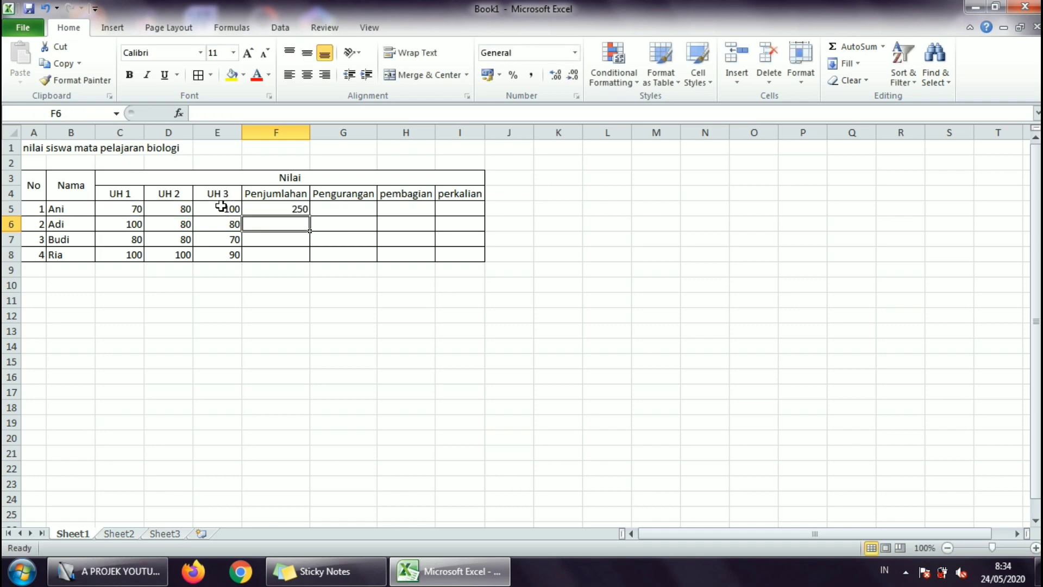
Copy the addition formula from F5 down to F6 for the second student and check the copied formula.
left_click(279, 209)
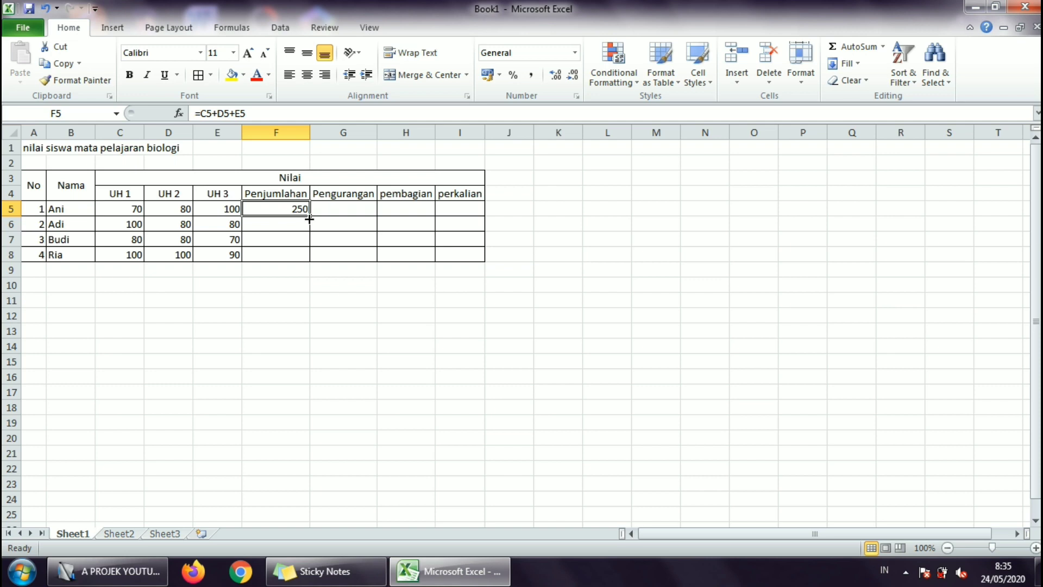
left_click_drag(309, 216, 309, 232)
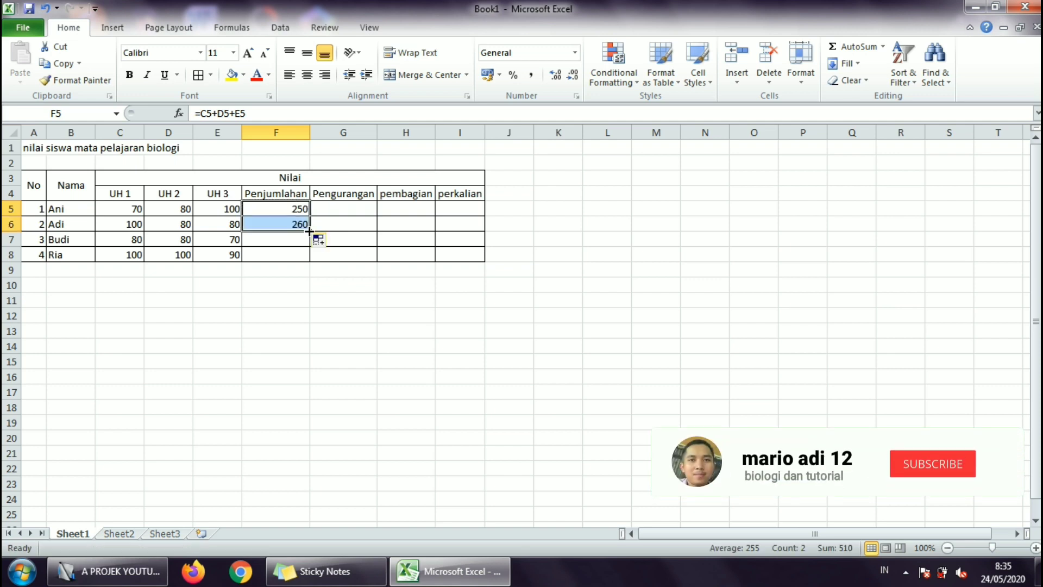
left_click(256, 238)
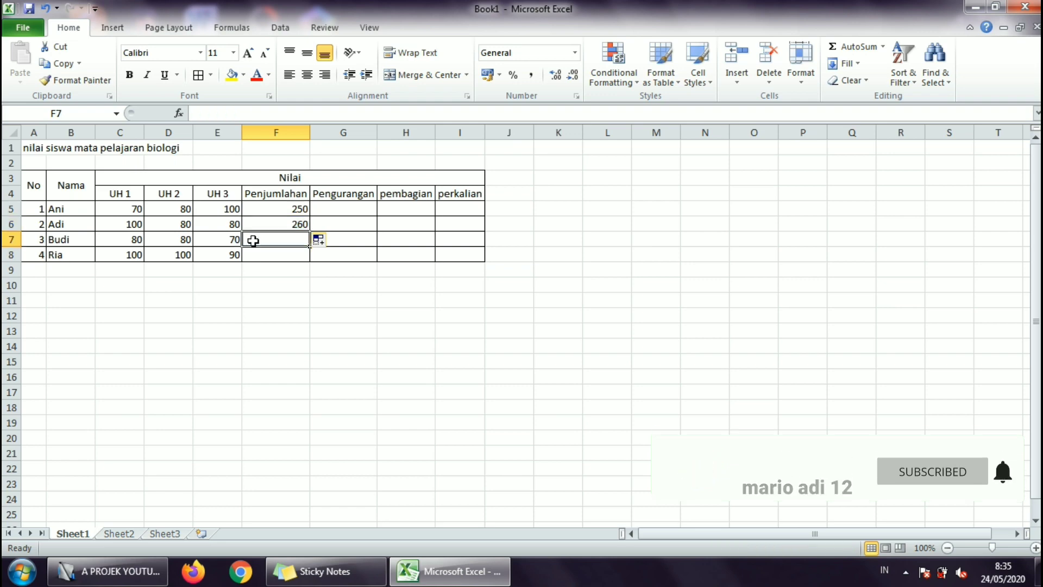
left_click(263, 225)
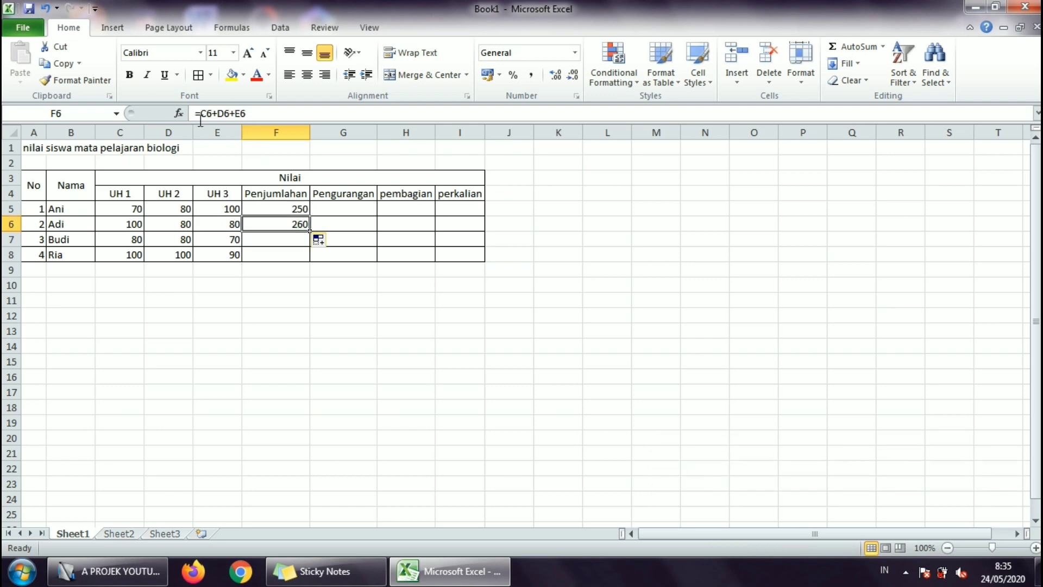
left_click(256, 235)
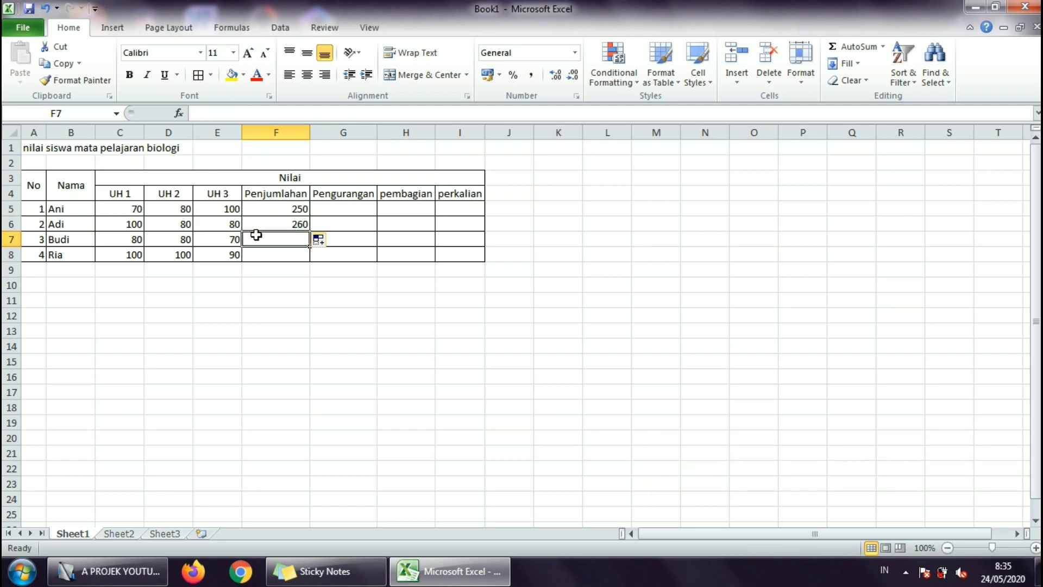
type("=")
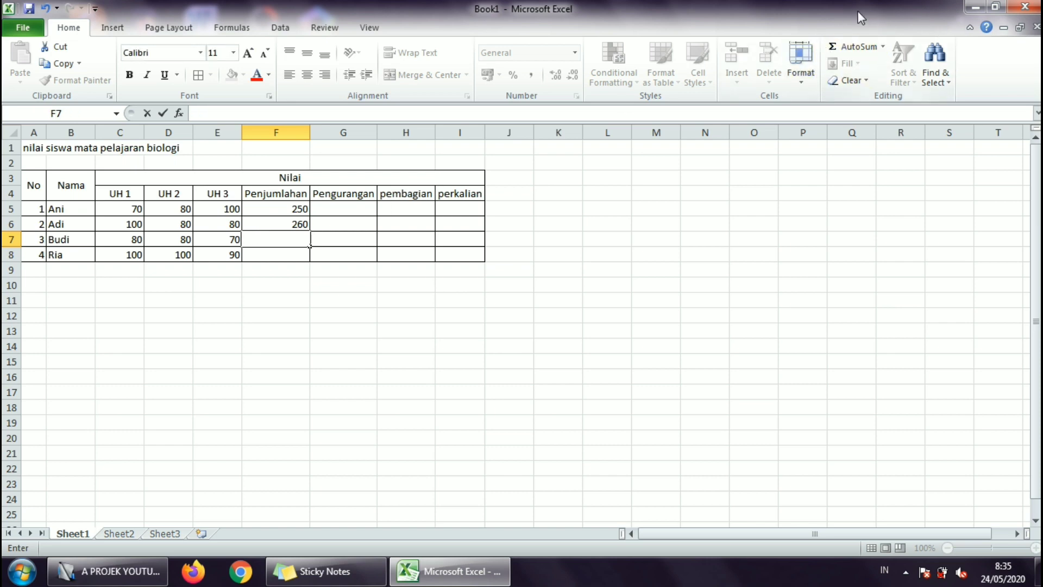
left_click(884, 47)
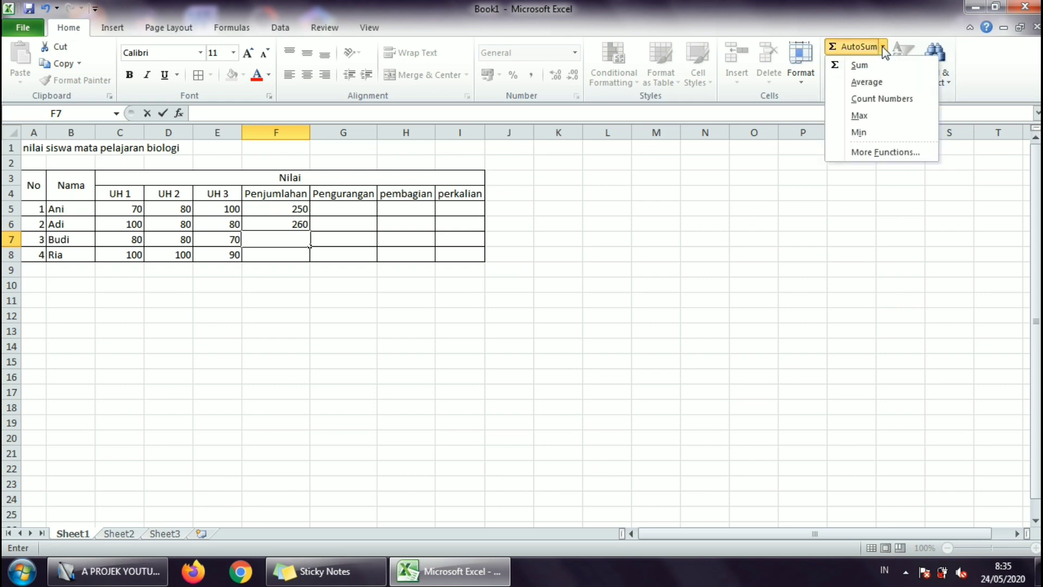
key("Escape")
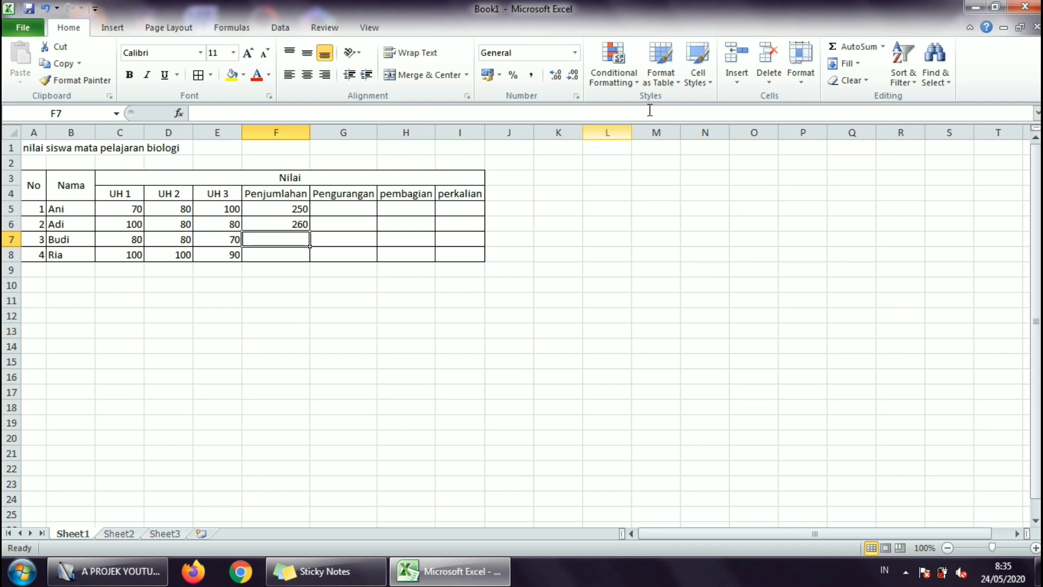
Use AutoSum to enter =SUM(C7:E7) in cell F7 for the third student's three scores.
left_click(856, 48)
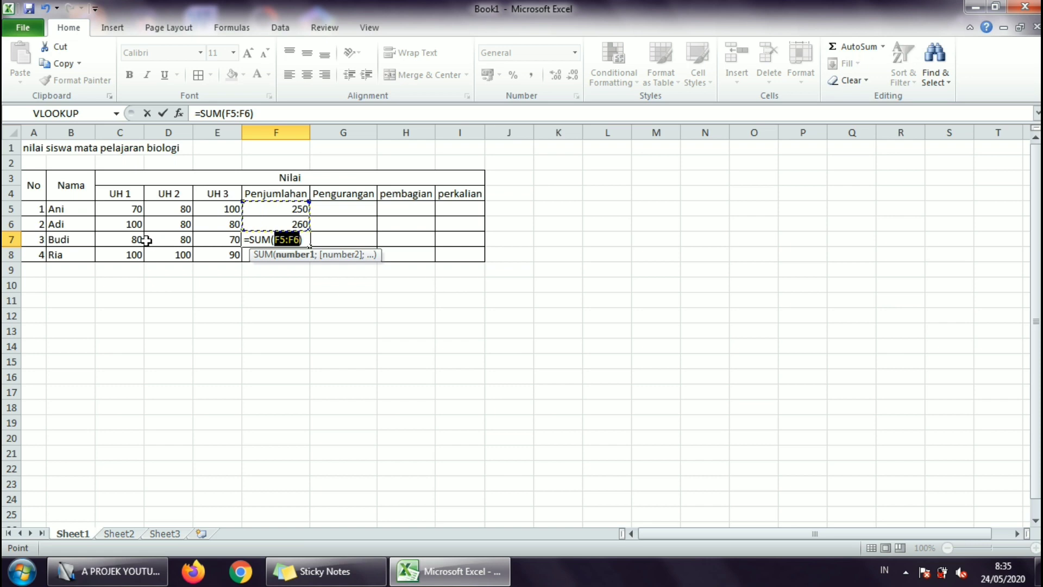
left_click(120, 235)
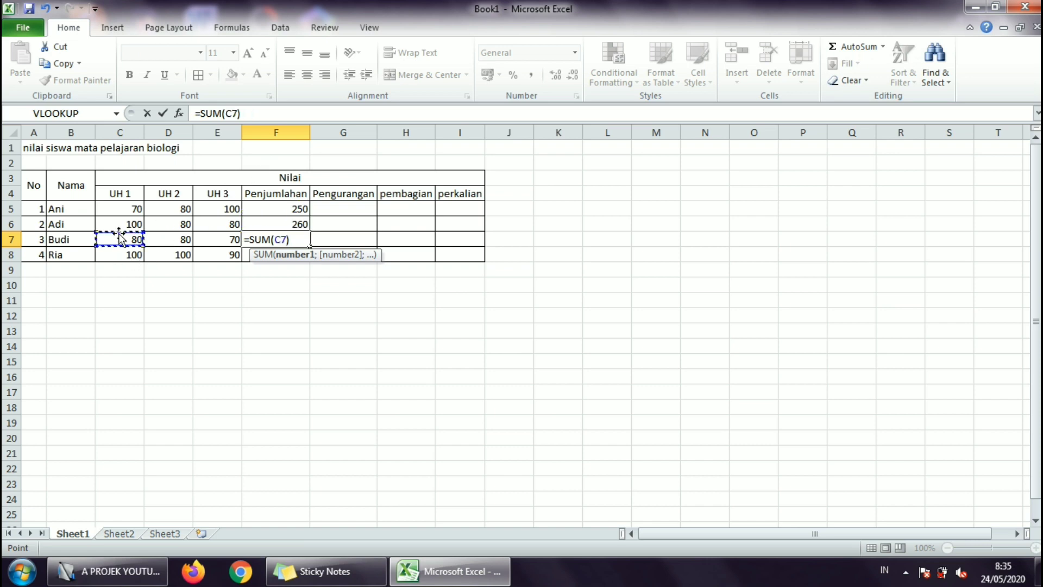
left_click_drag(125, 238, 201, 237)
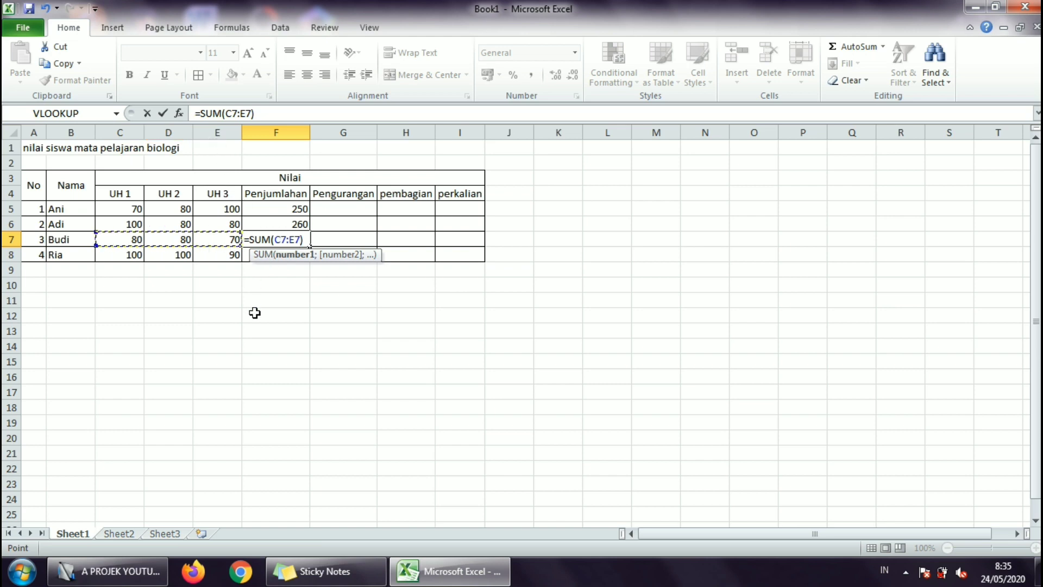
key("Return")
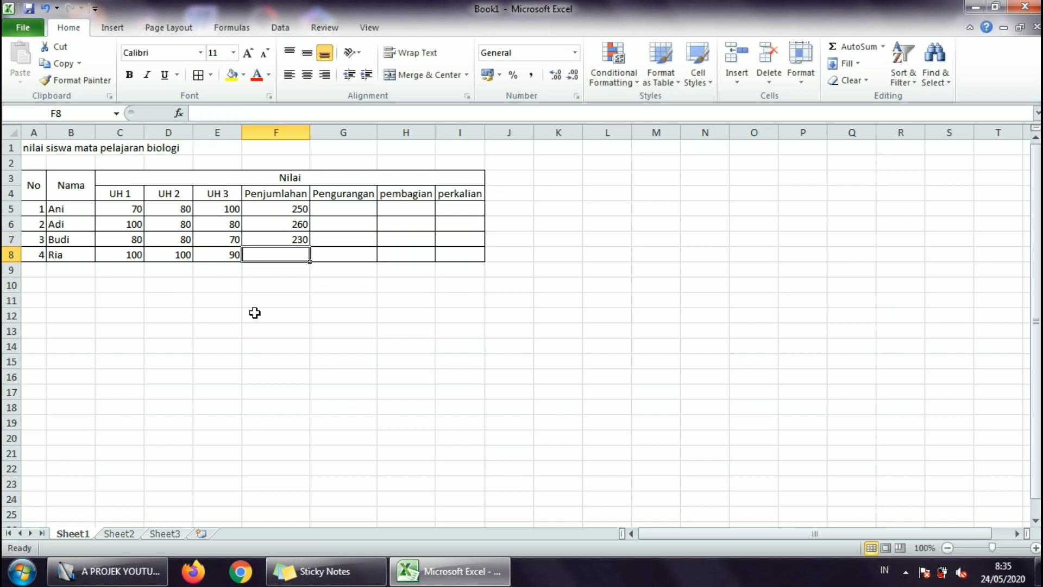
Copy the SUM formula from F7 down to F8 for the fourth student.
left_click(281, 239)
left_click_drag(309, 246, 309, 264)
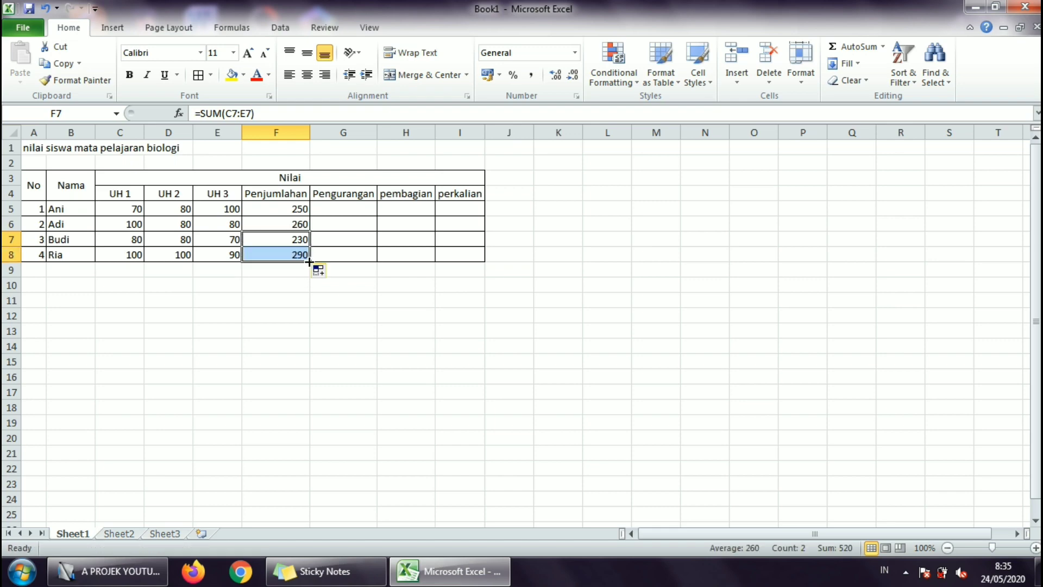
left_click(280, 238)
Enter the formula =E5-C5 in cell G5 to subtract the first student's UH 1 from UH 3 under Pengurangan.
left_click(324, 203)
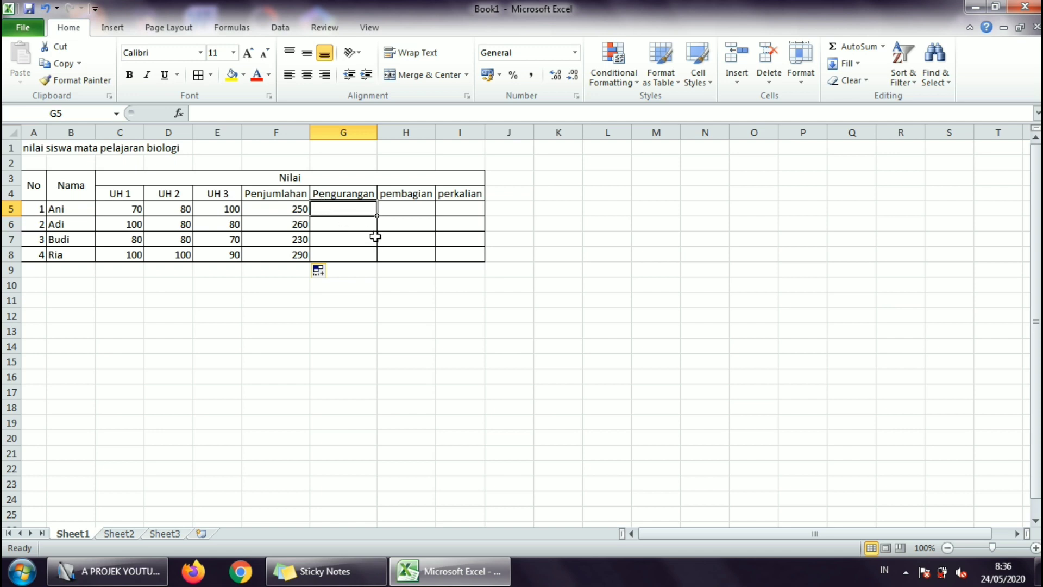
type("=")
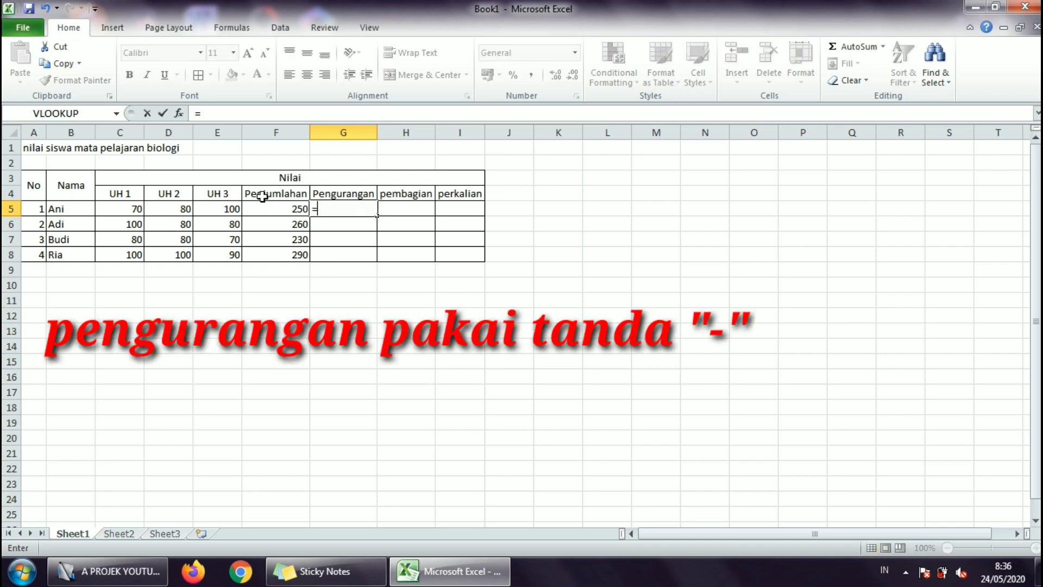
left_click(215, 208)
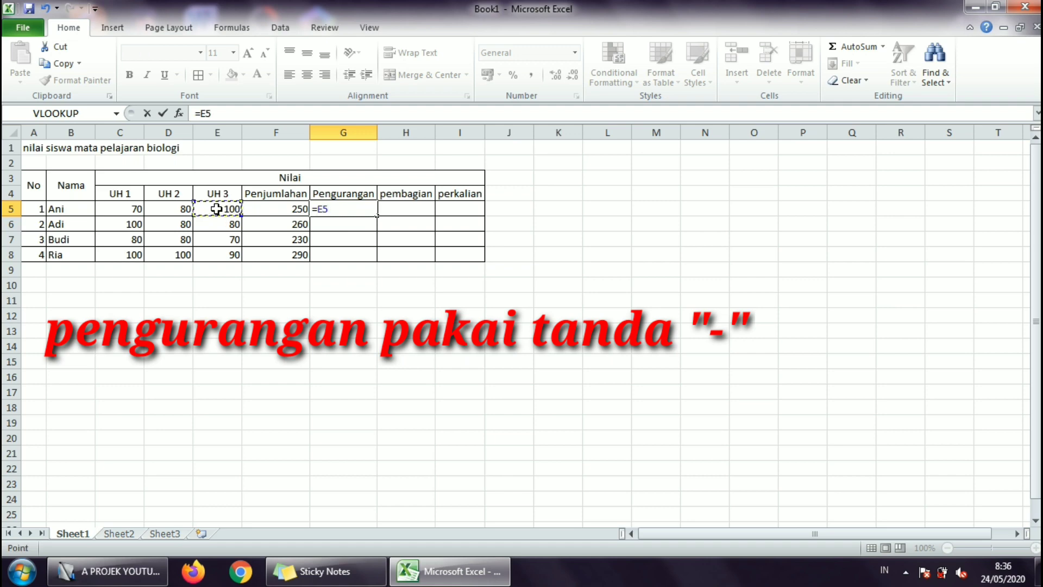
type("-")
left_click(133, 206)
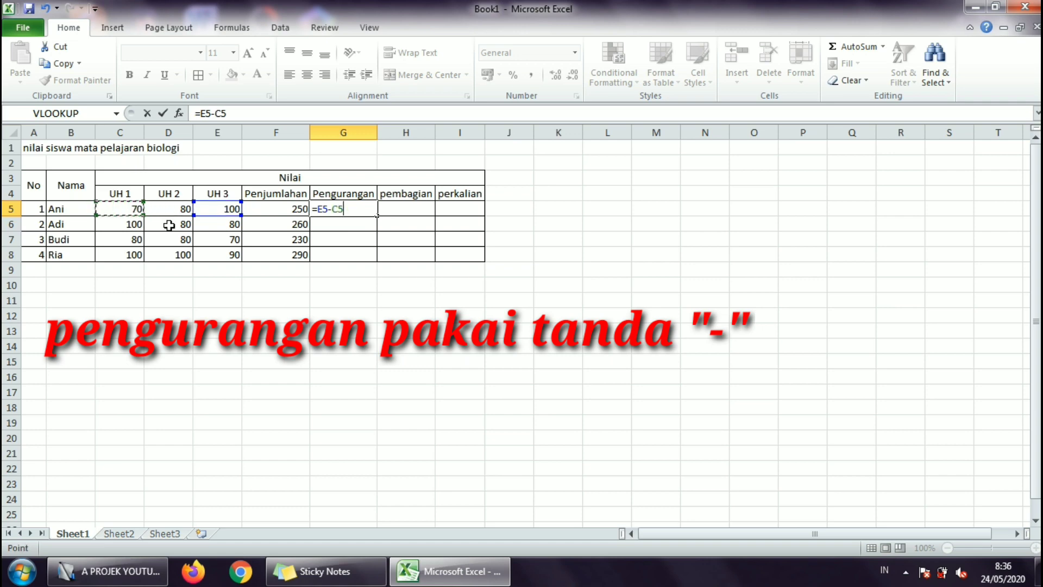
key("Return")
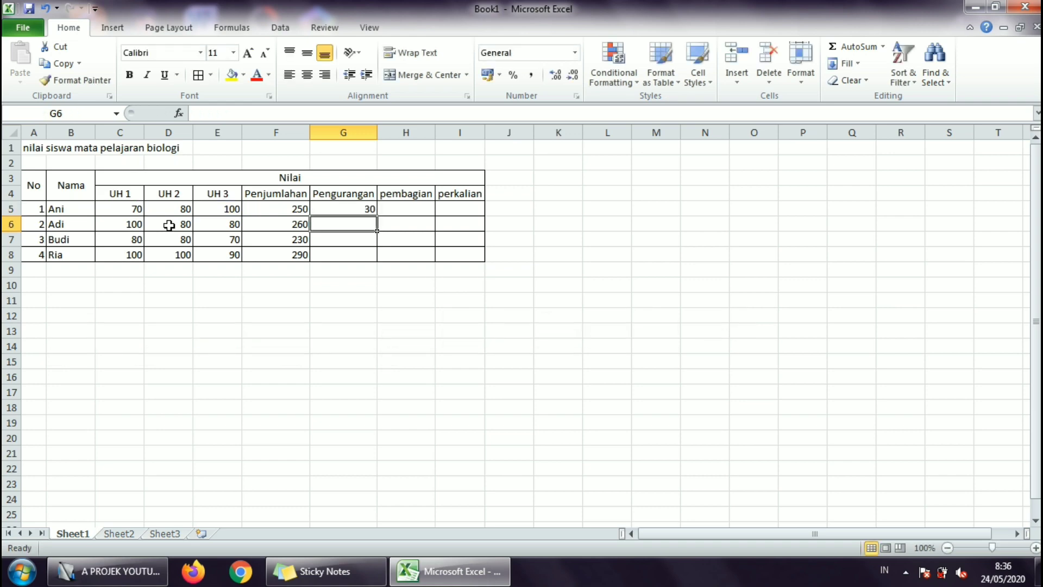
left_click(326, 209)
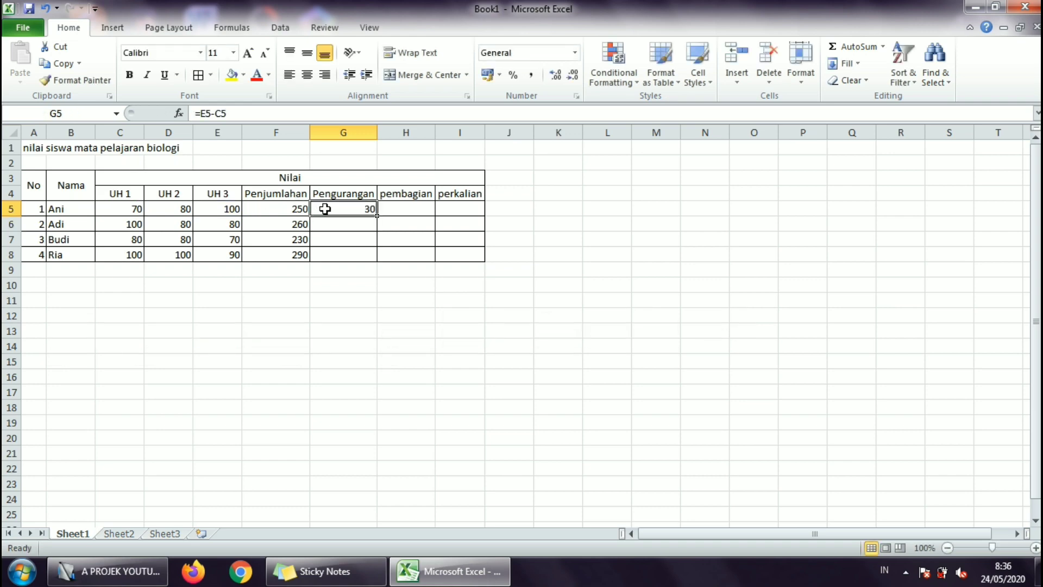
Enter the formula =C6-D6 in cell G6 to subtract the second student's UH 2 from UH 1.
left_click(355, 224)
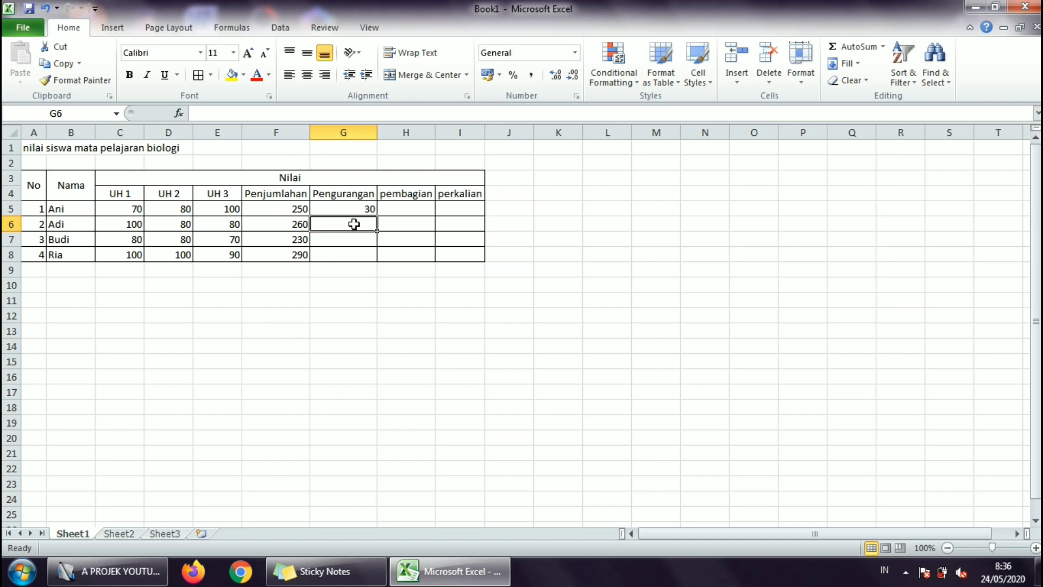
type("=")
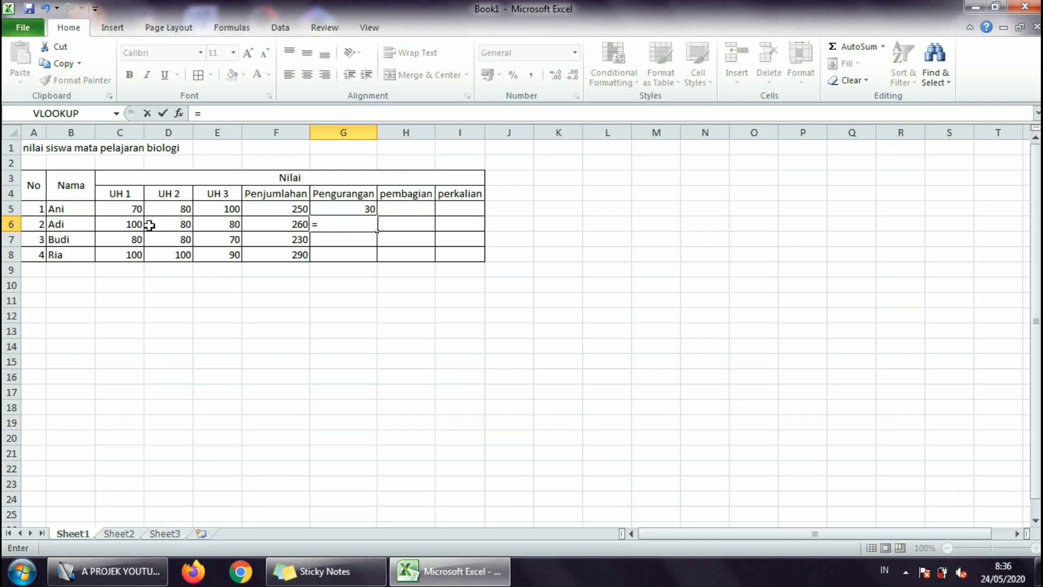
left_click(127, 223)
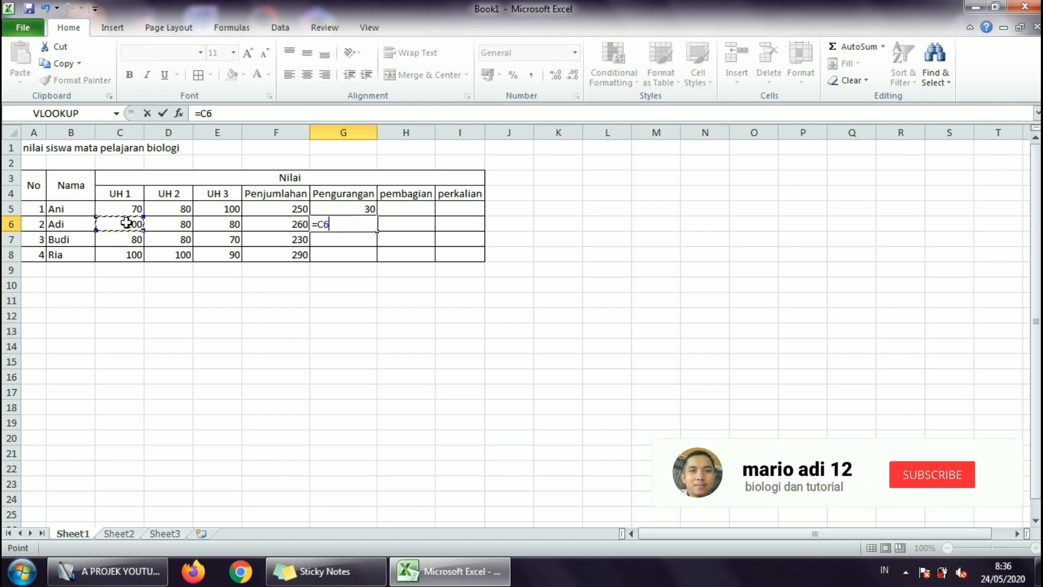
type("-")
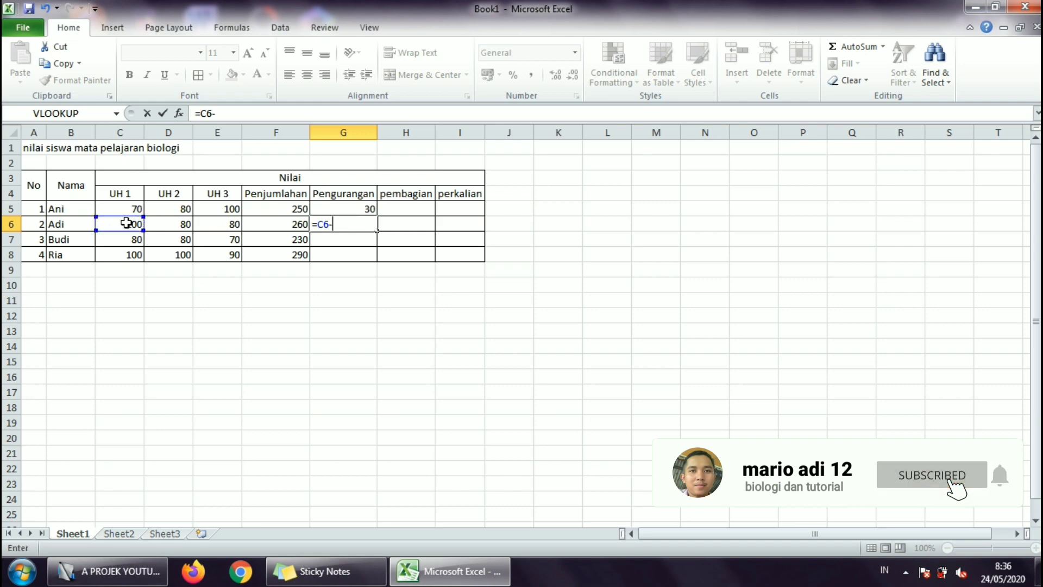
left_click(175, 224)
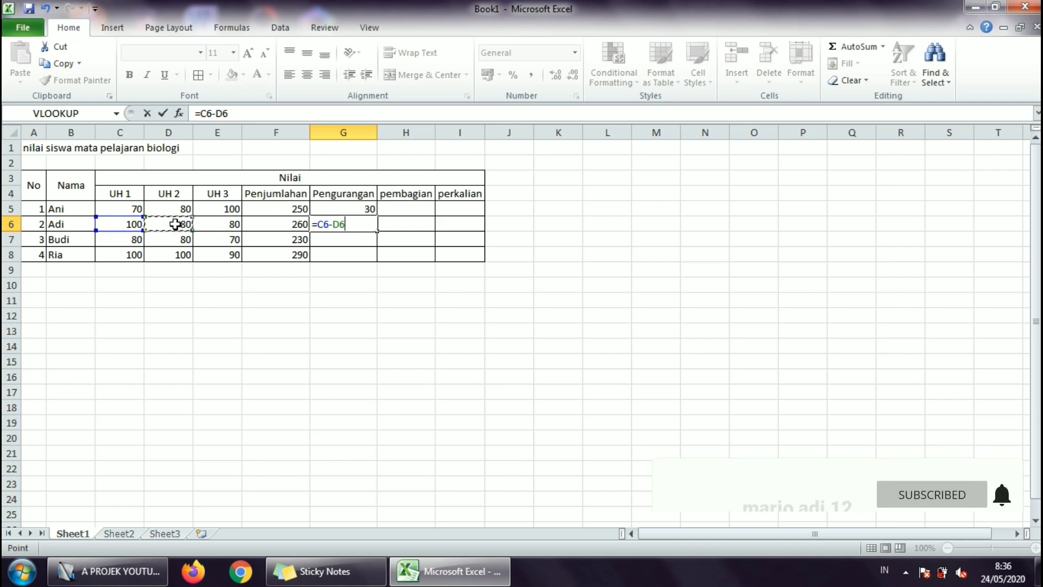
key("Return")
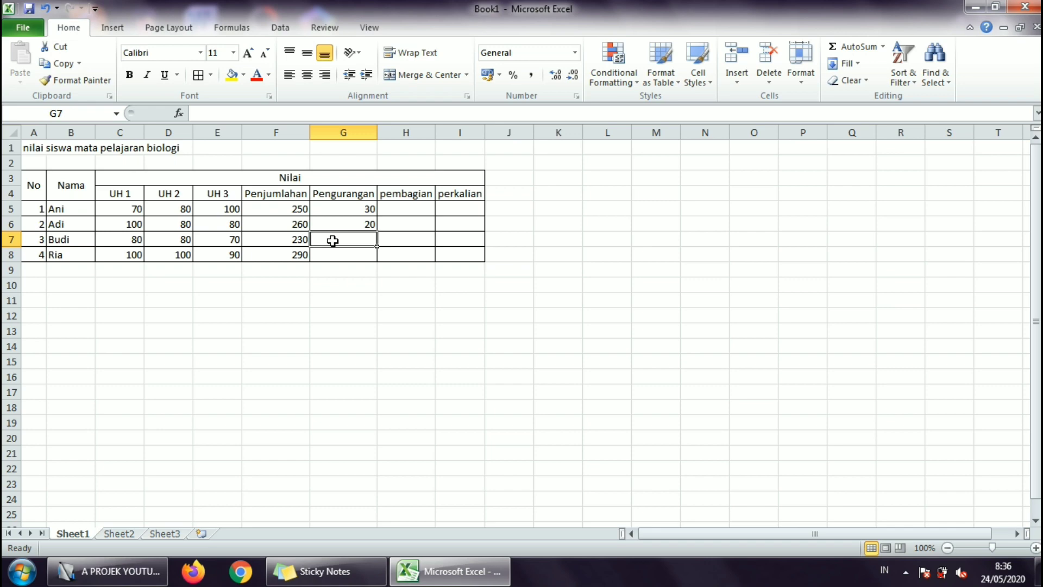
Copy the subtraction formula from G6 down to G7:G8 and check the cell references in the copied formulas.
left_click(356, 225)
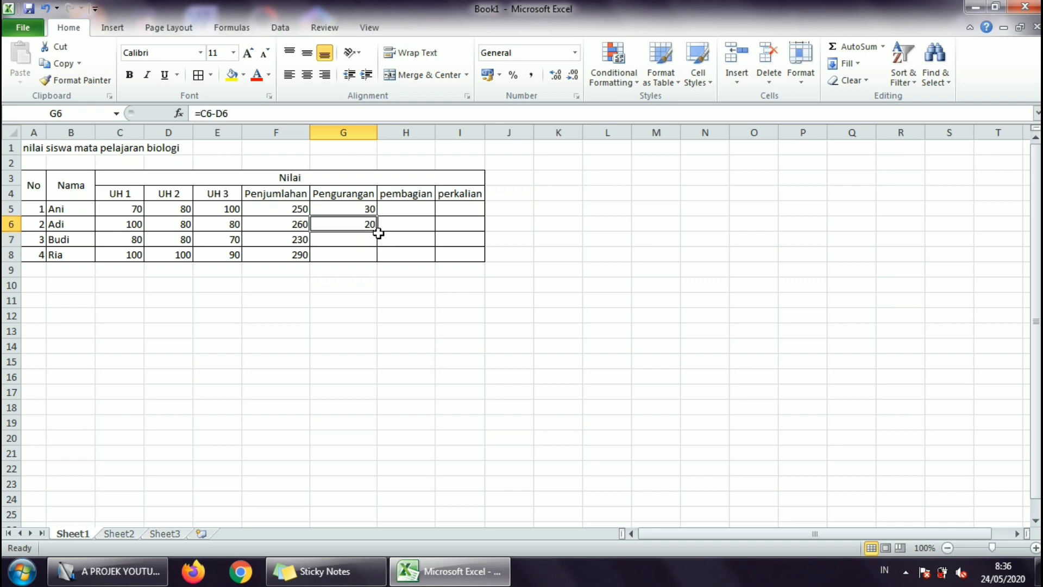
left_click_drag(376, 233, 375, 261)
left_click(359, 251)
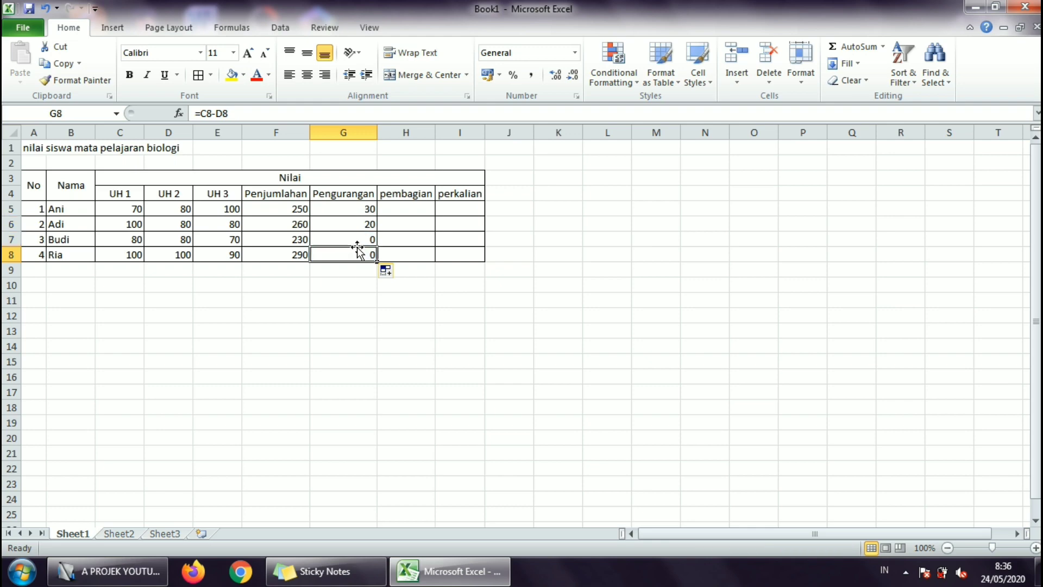
left_click(346, 238)
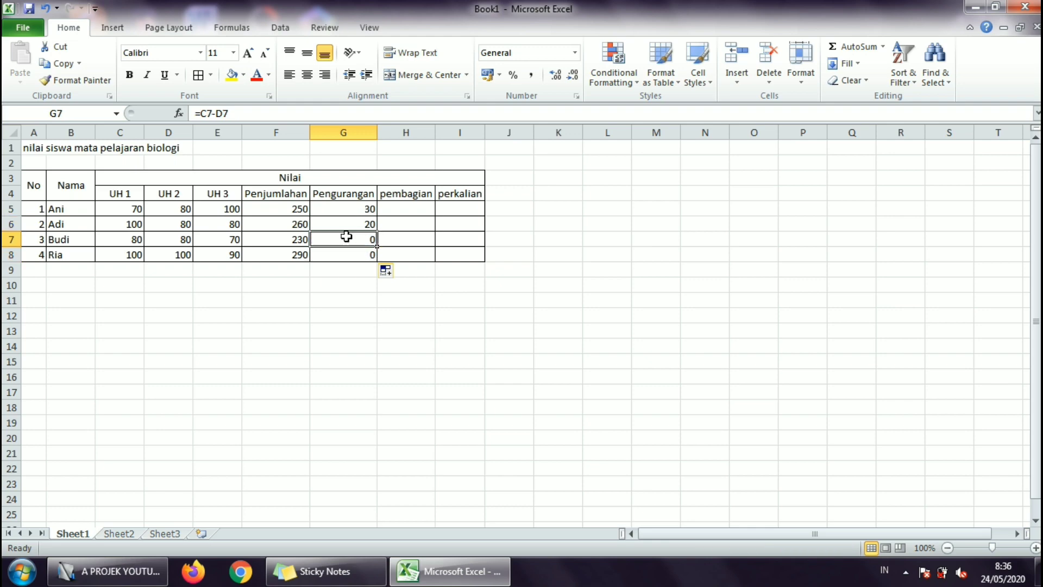
left_click(216, 113)
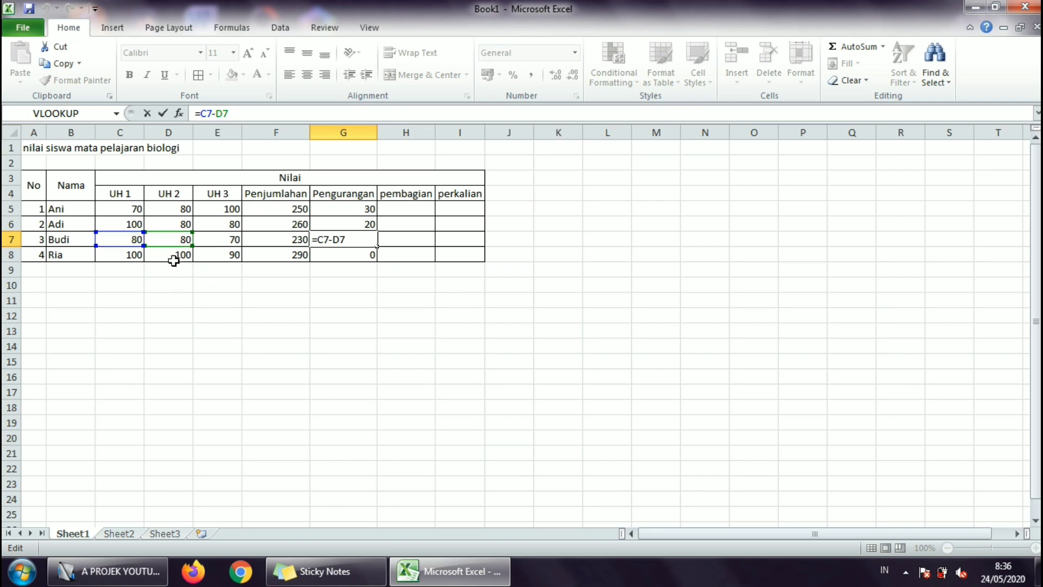
key("Return")
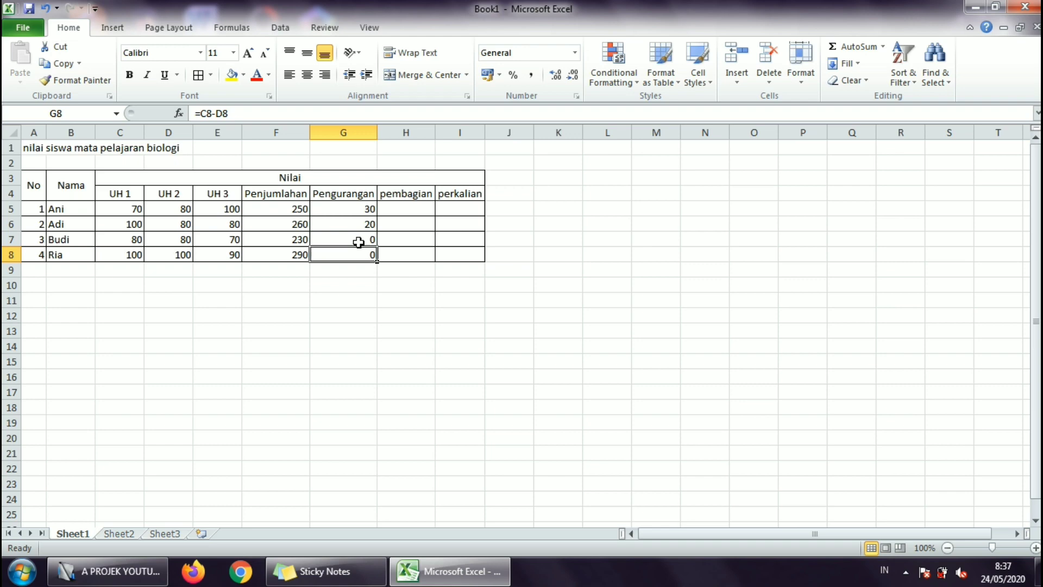
Enter the formula =E5/2 in cell H5 to divide the first student's UH 3 score under pembagian.
left_click(413, 207)
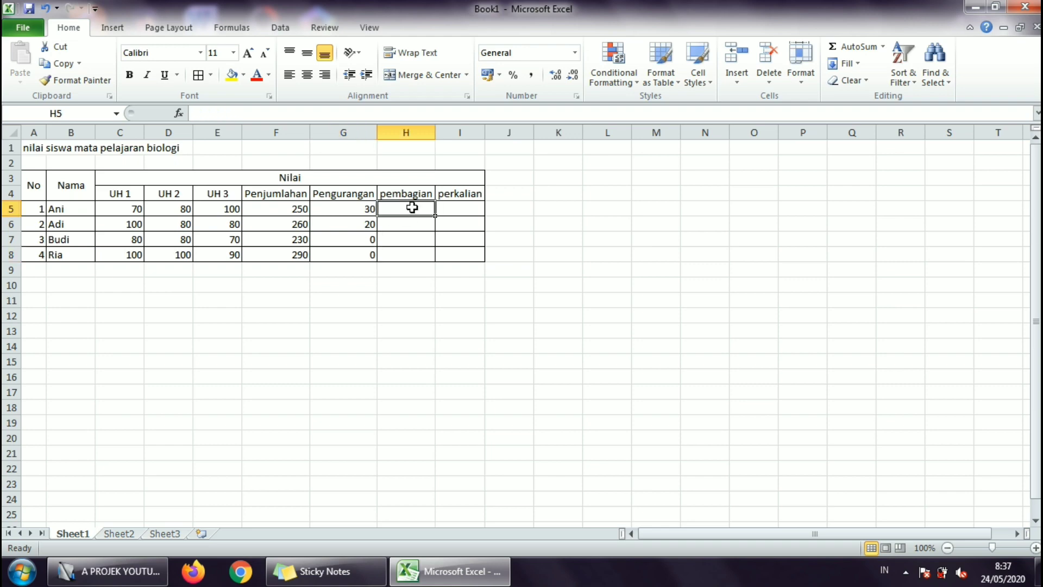
type("=")
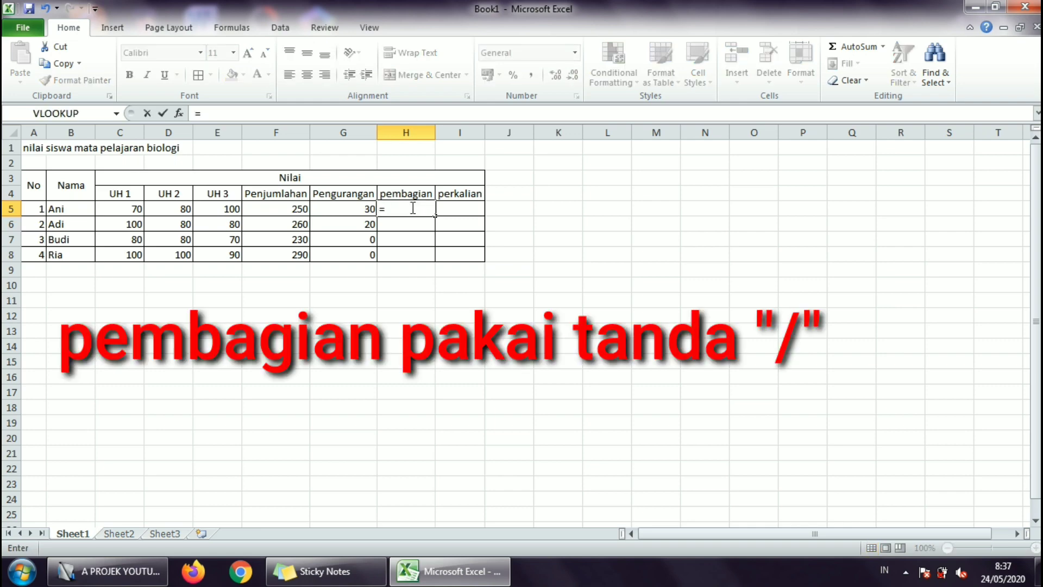
left_click(223, 210)
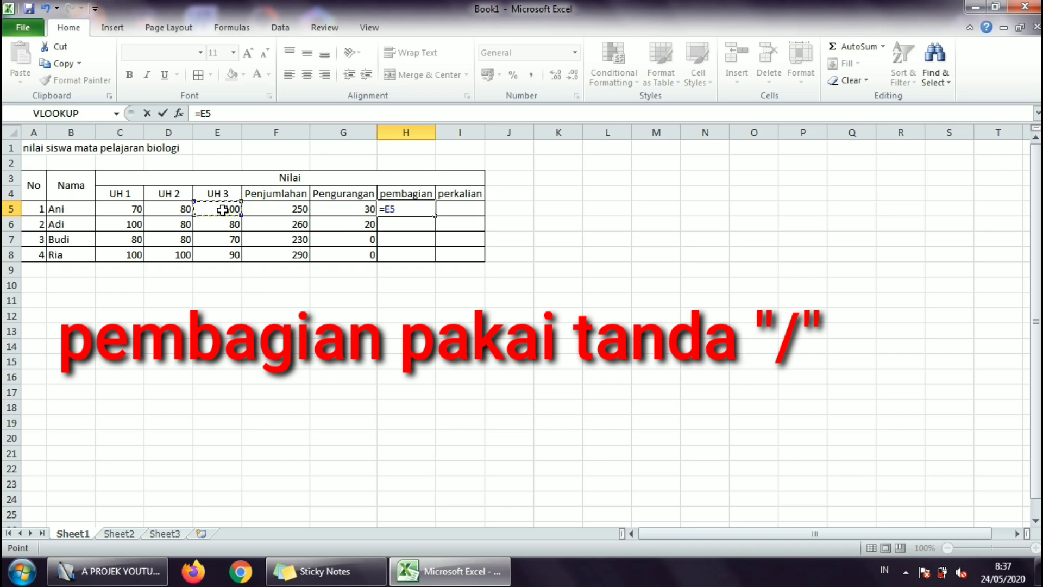
type("/2")
key("Return")
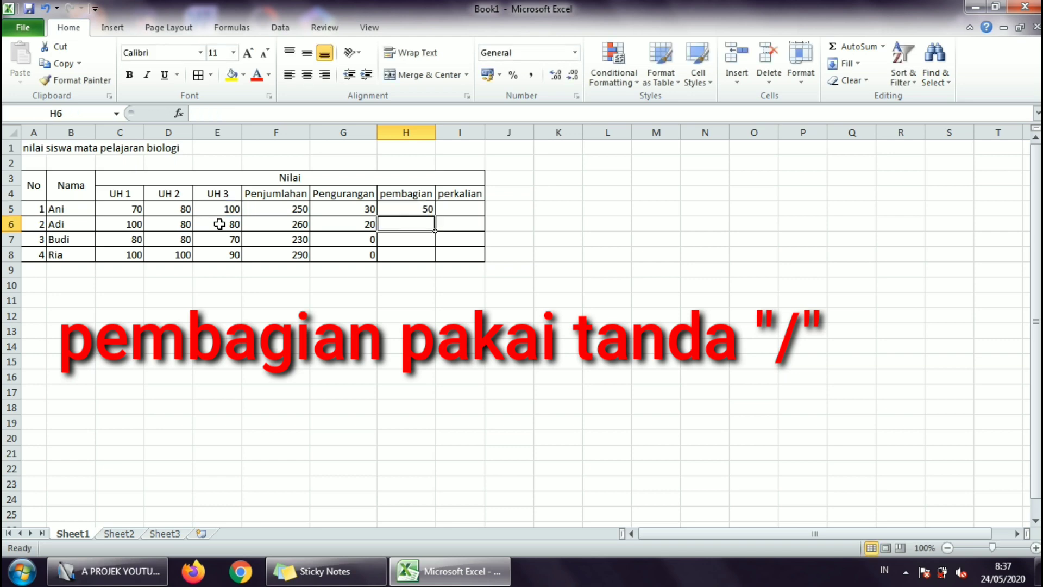
Enter the formula =D6/4 in cell H6 to divide the second student's UH 2 score, and copy it down to H7:H8.
type("=")
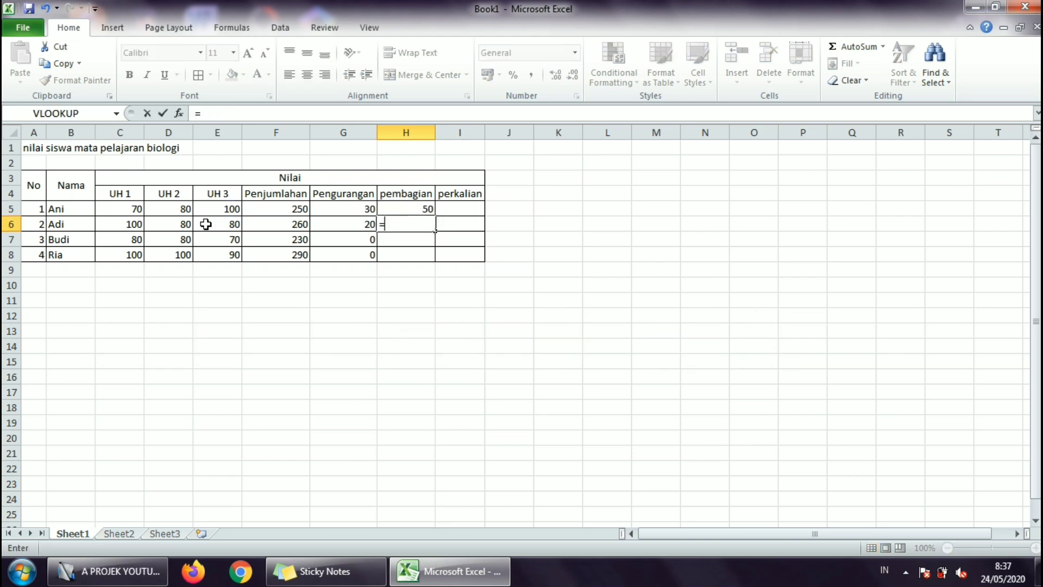
left_click(186, 224)
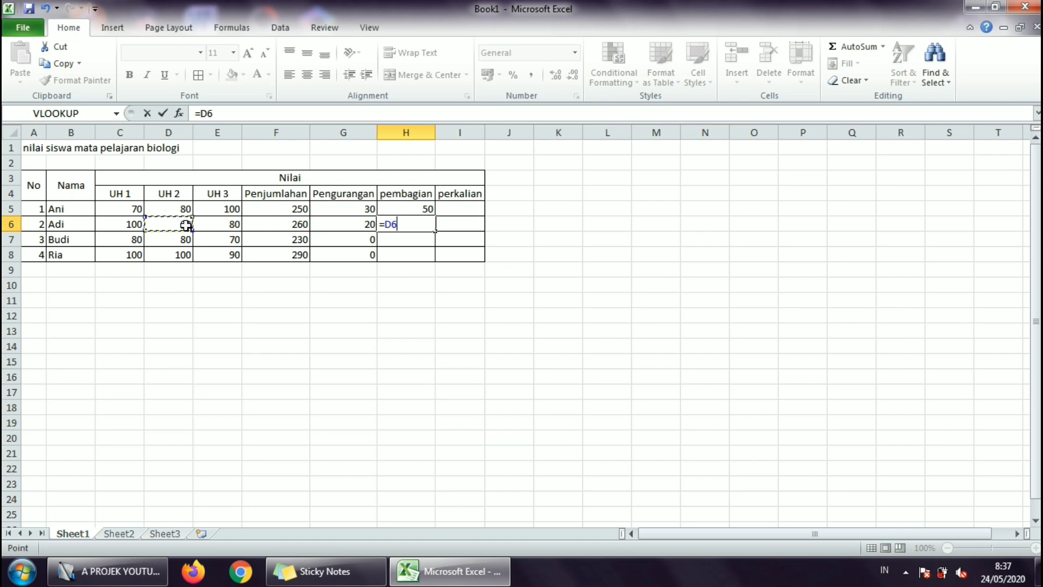
type("/4")
key("Return")
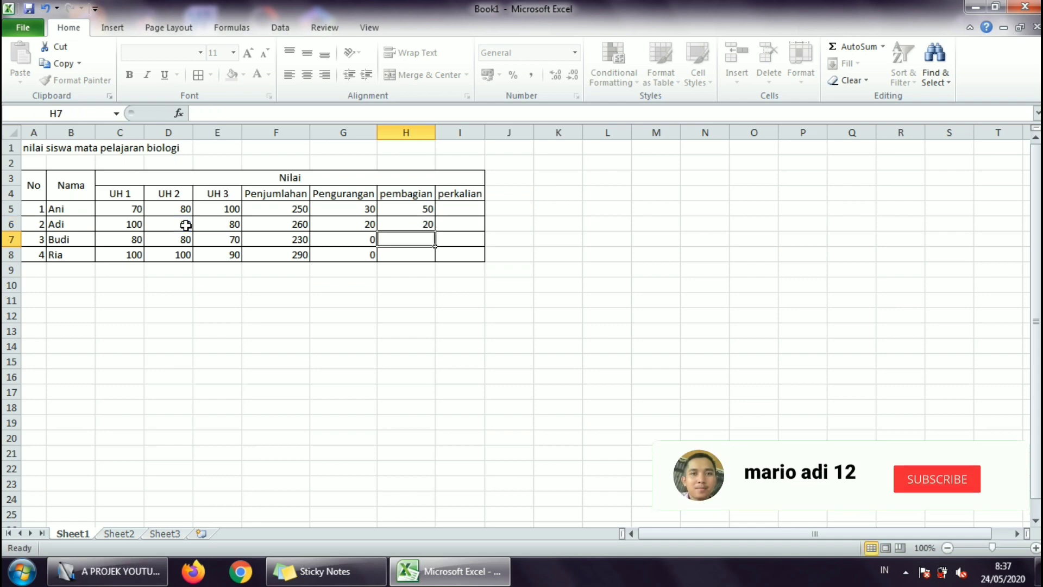
left_click(403, 224)
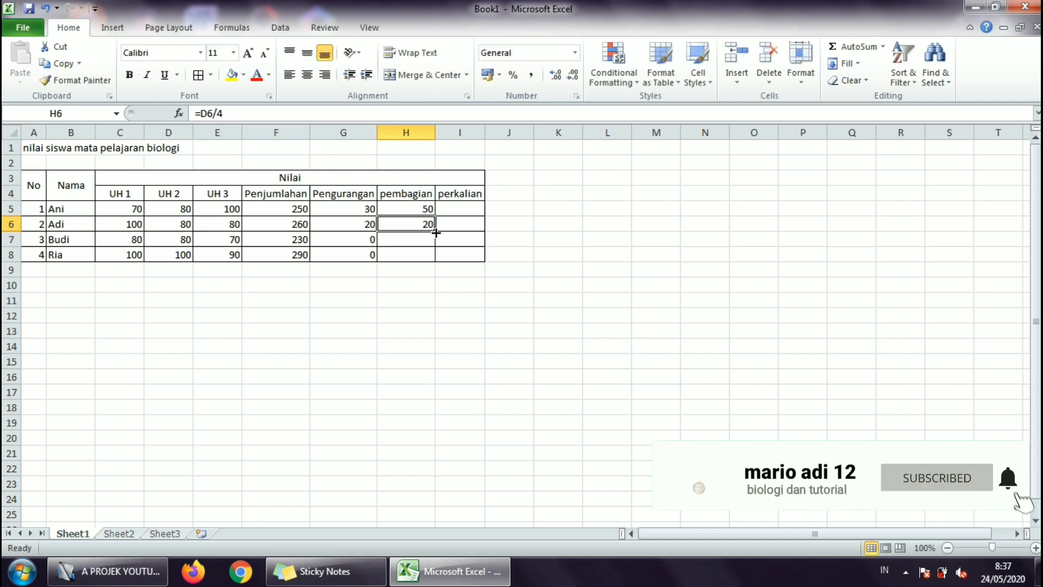
left_click_drag(432, 232, 434, 255)
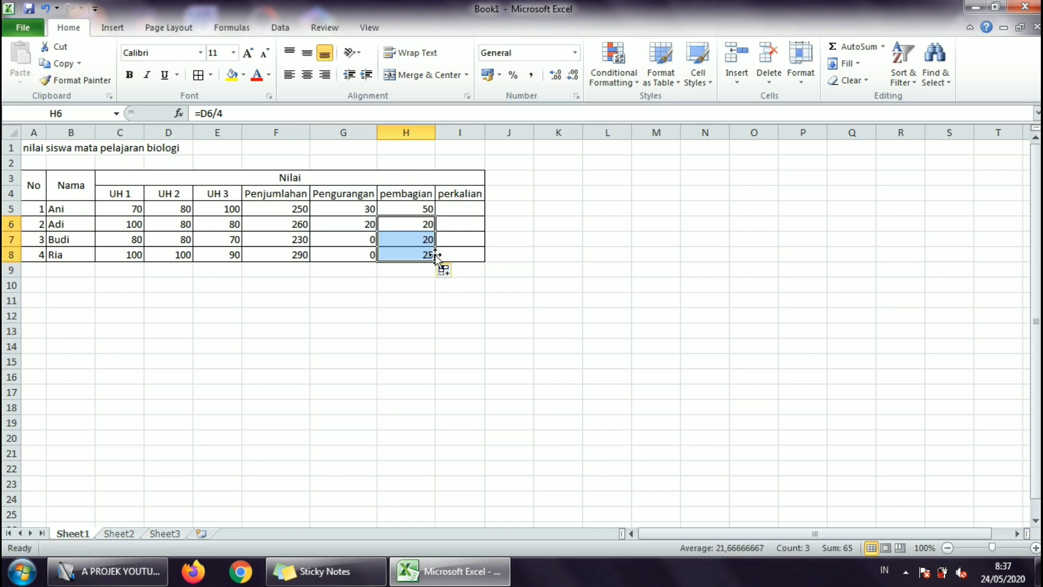
Enter the formula =D5*E5 in cell I5 to multiply the first student's UH 2 and UH 3 scores under perkalian.
left_click(458, 208)
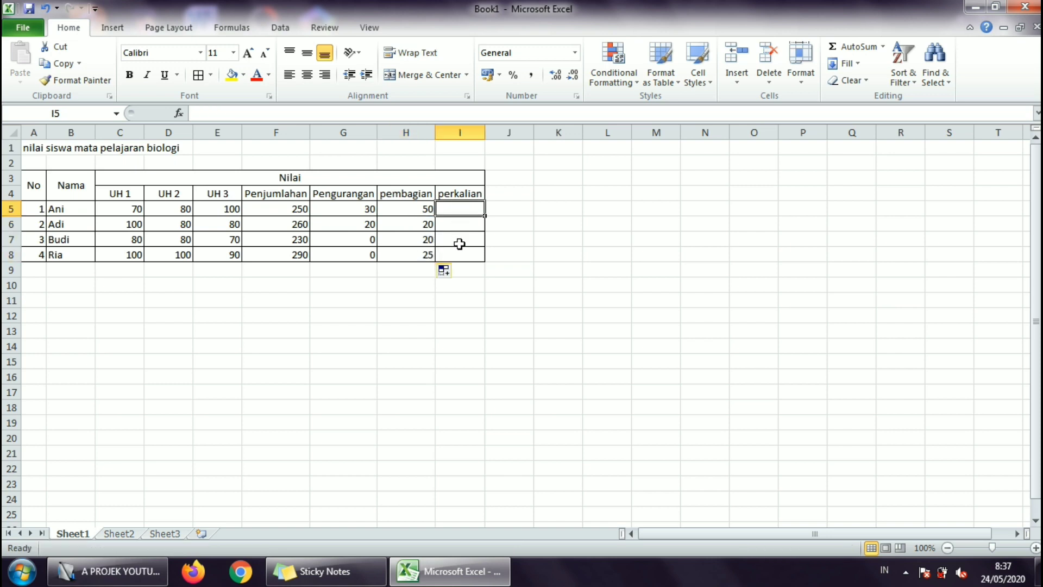
type("=")
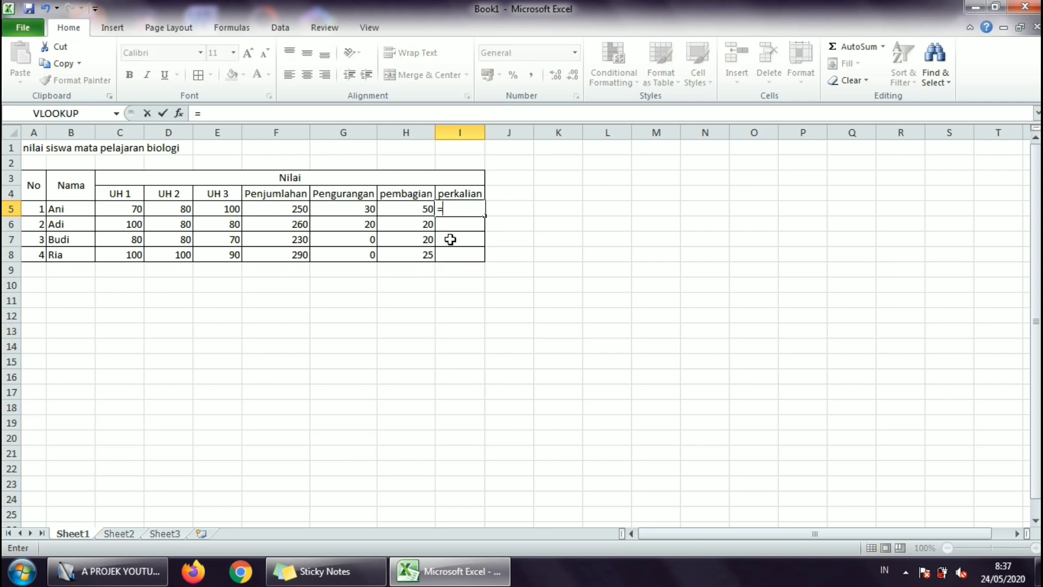
left_click(183, 210)
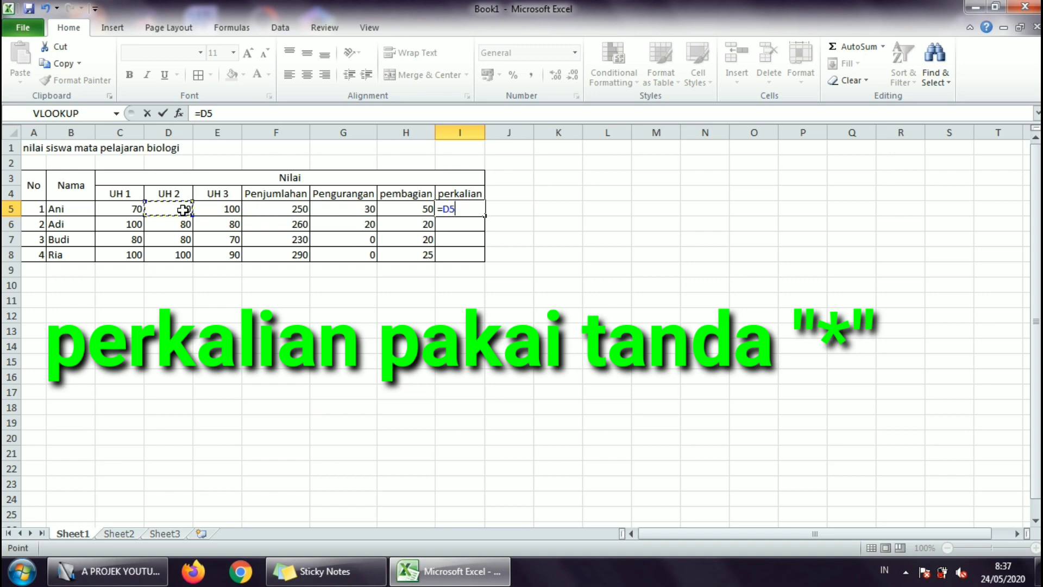
type("*")
left_click(223, 208)
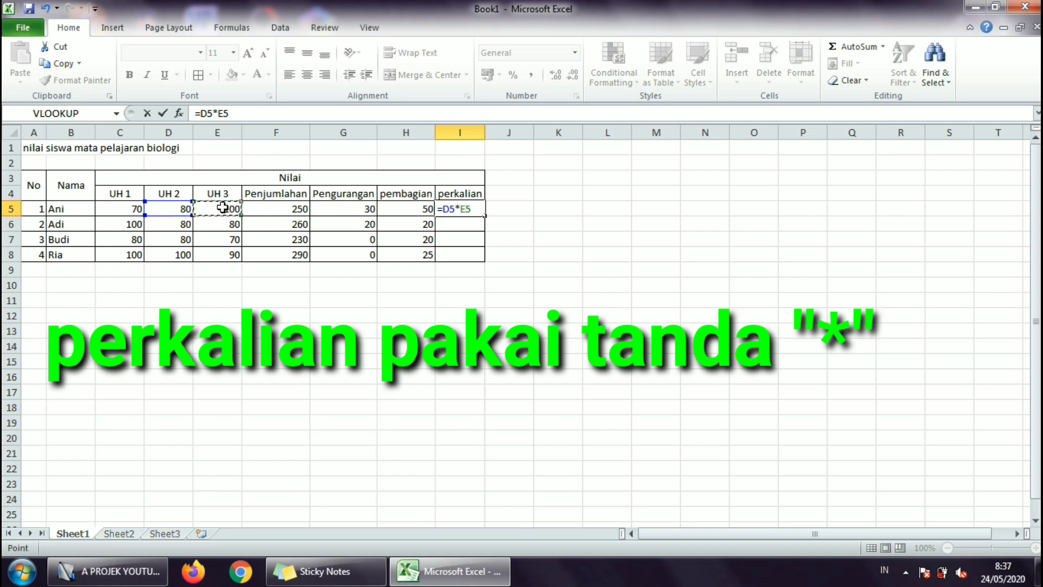
key("Return")
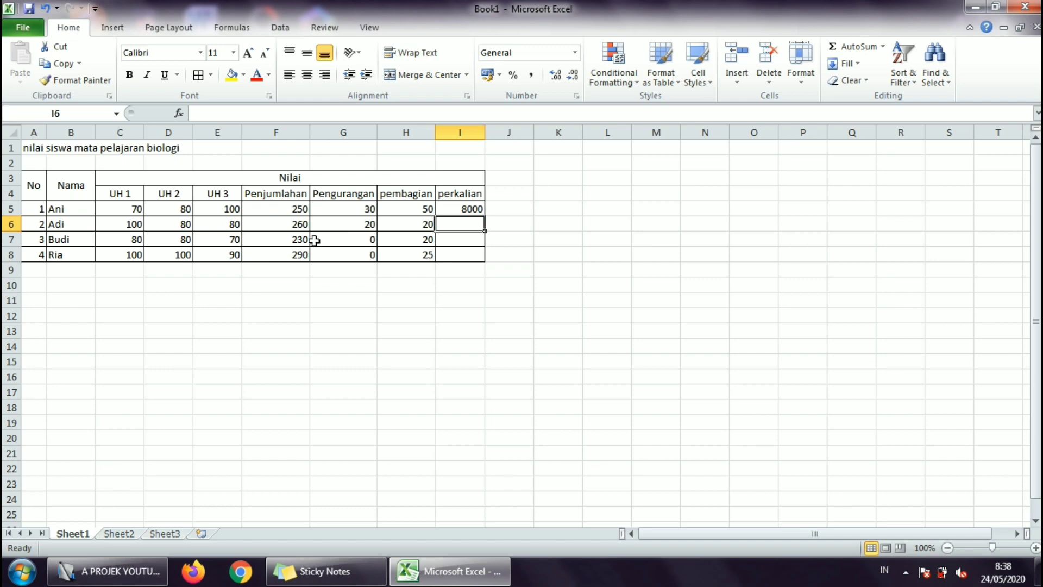
Enter the formula =D6*E6 in cell I6 to multiply the second student's UH 2 and UH 3, and copy it down to I7:I8.
type("=")
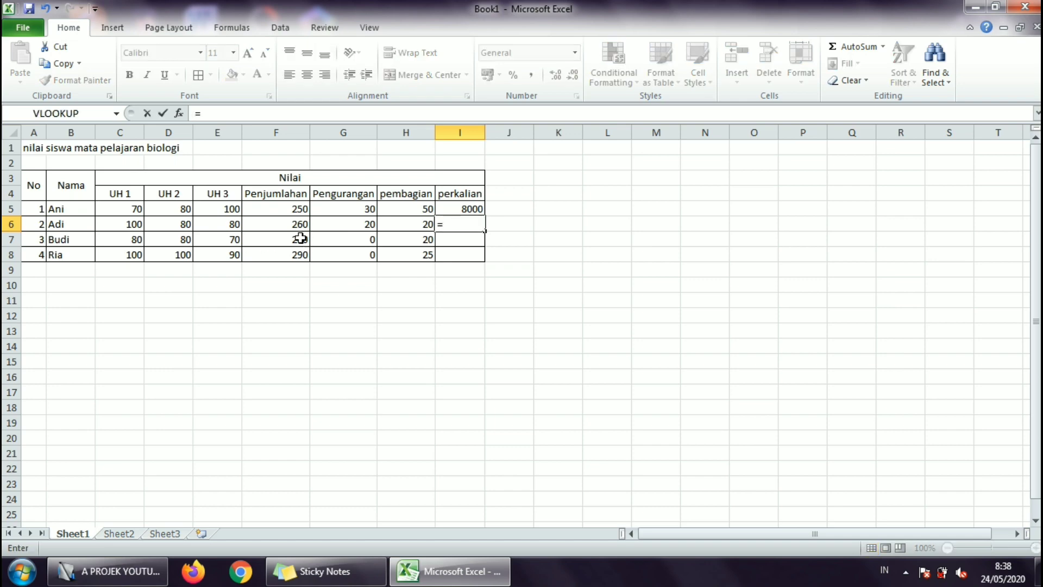
left_click(183, 223)
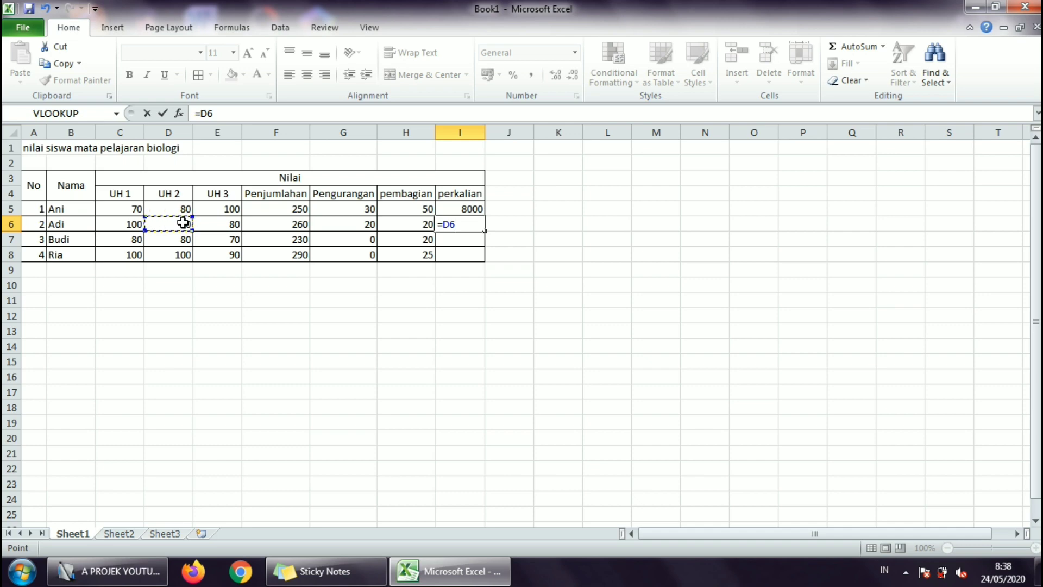
type("*")
left_click(217, 224)
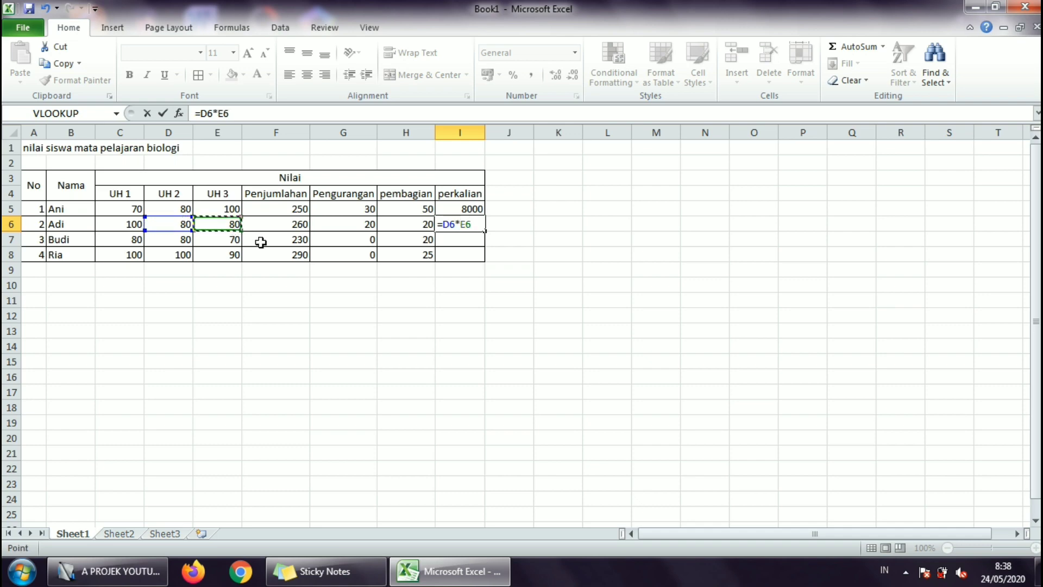
key("Return")
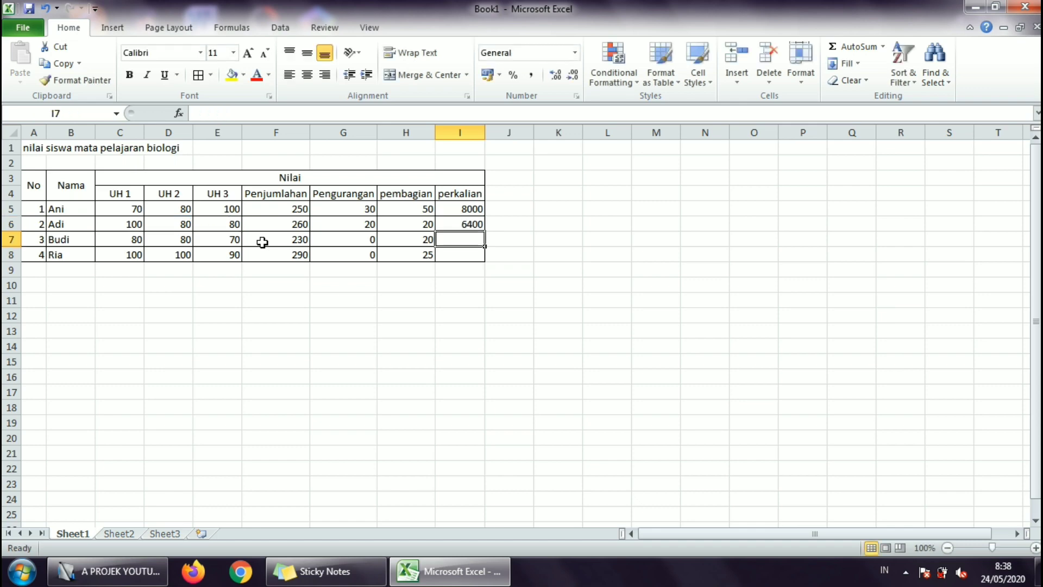
left_click(459, 224)
left_click_drag(484, 231, 484, 261)
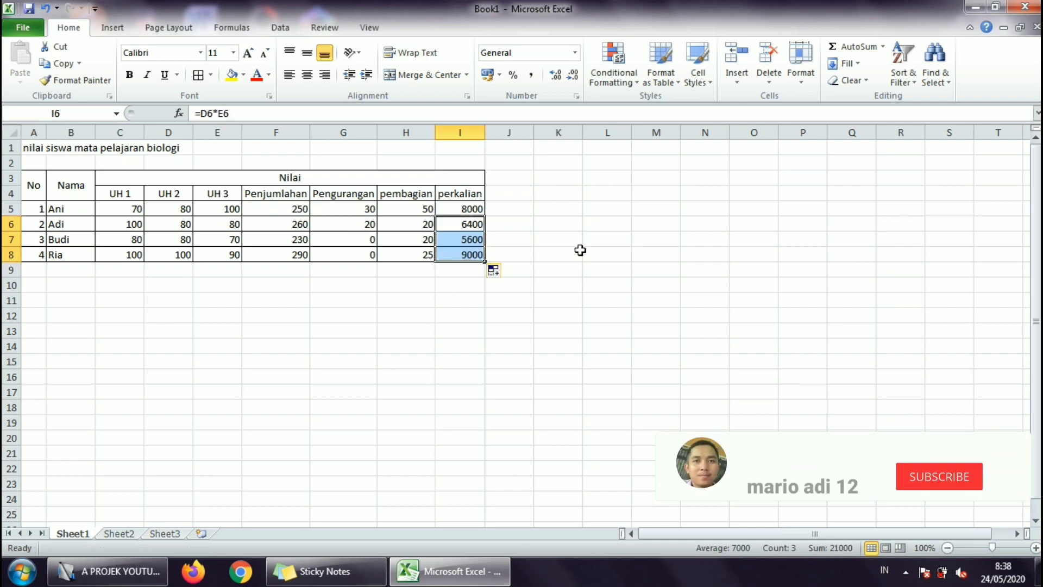